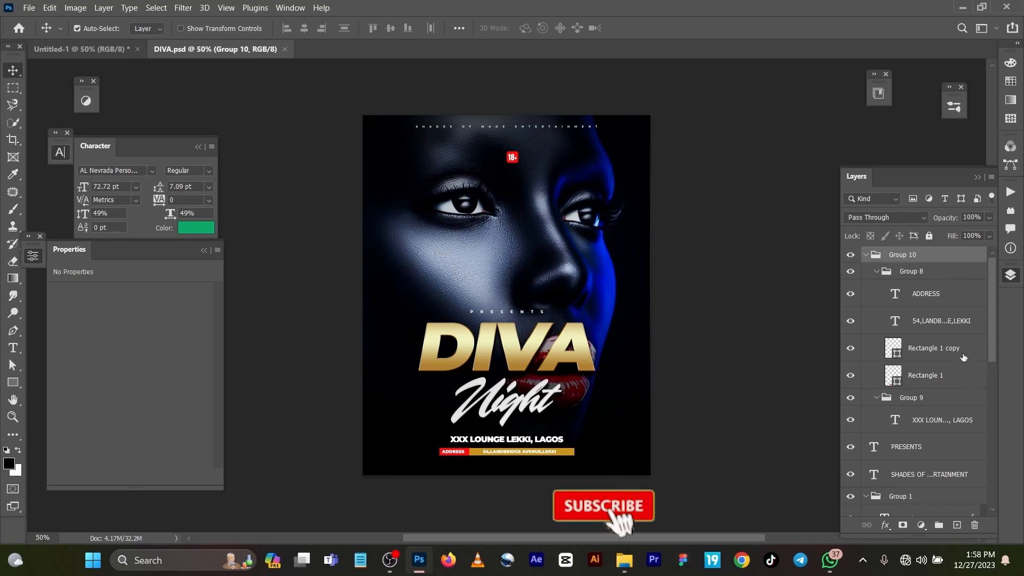
Select the Petroleum photo layer and hide Layer 1, Group 4 and the DIVA text layer.
scroll(963, 357, "down", 3)
scroll(963, 358, "down", 6)
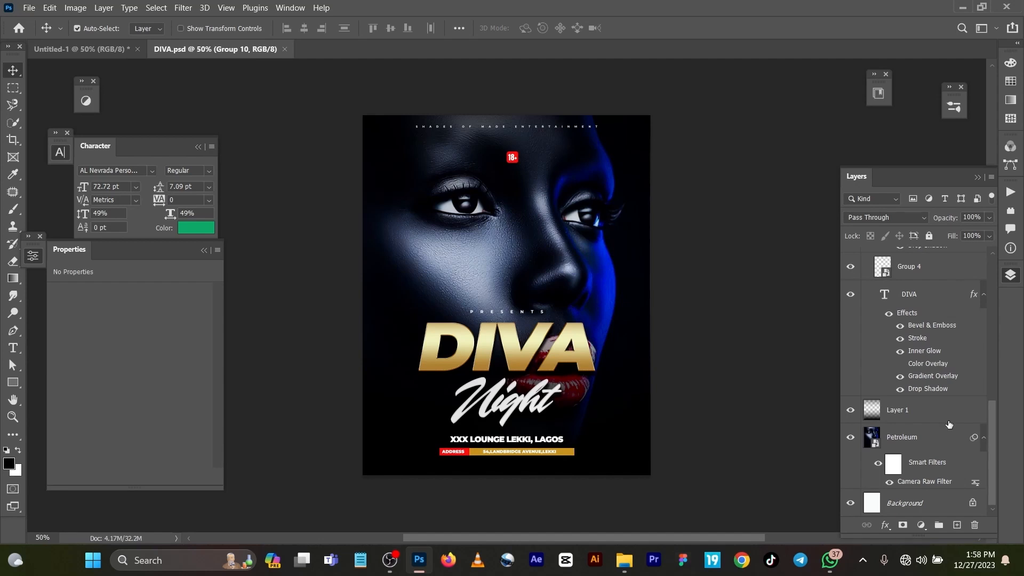
left_click(941, 449)
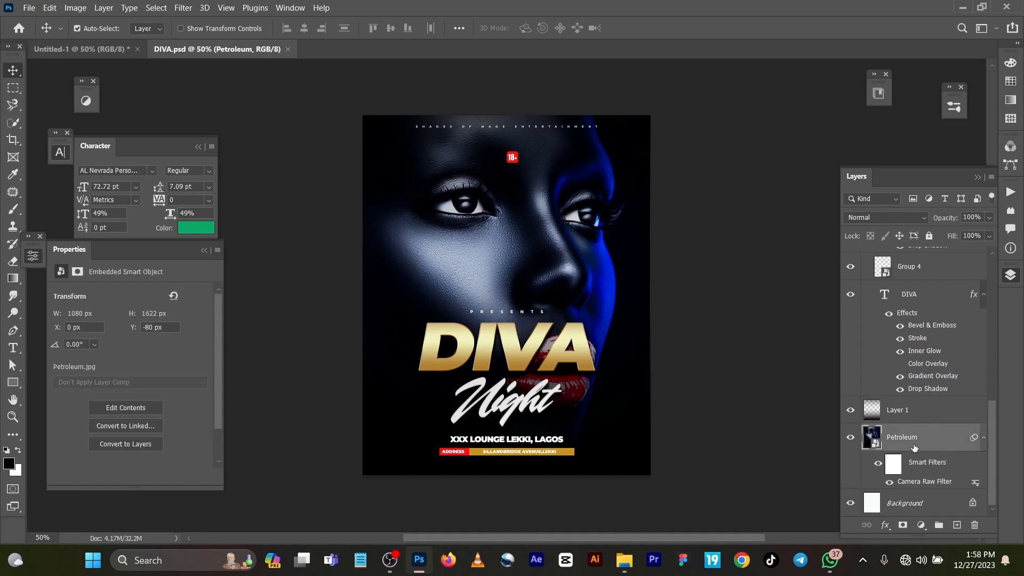
left_click(851, 410)
scroll(854, 342, "up", 1)
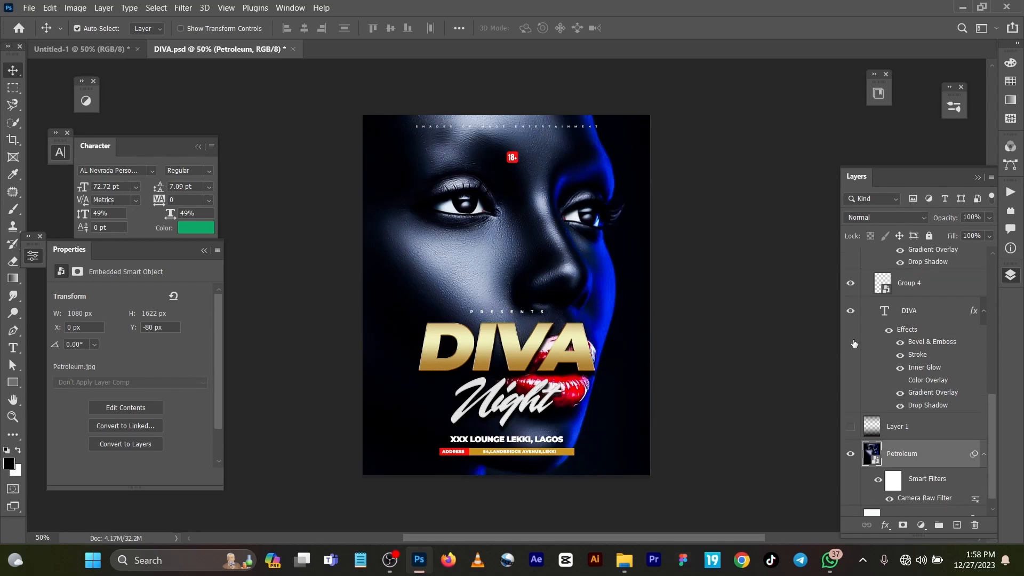
scroll(854, 343, "up", 4)
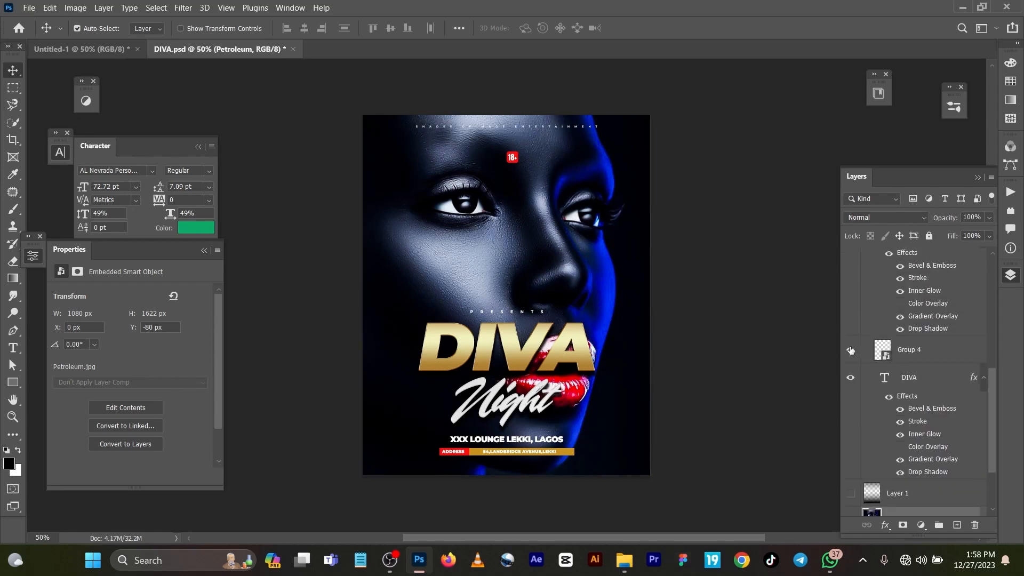
left_click(851, 350)
left_click(850, 377)
Hide the Night text, Group 1, the entertainment credit line and the PRESENTS text layers.
scroll(851, 379, "up", 9)
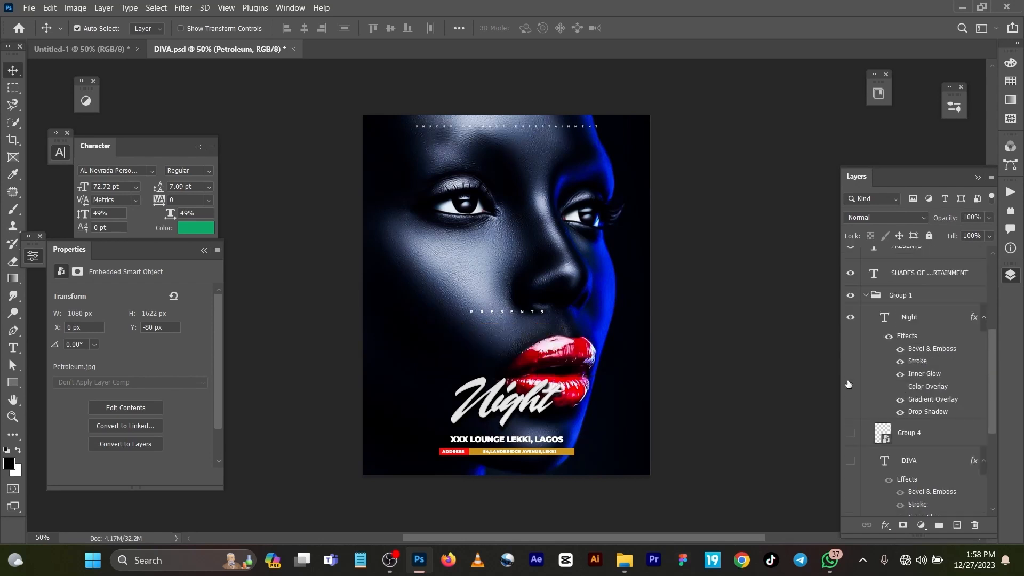
left_click(851, 384)
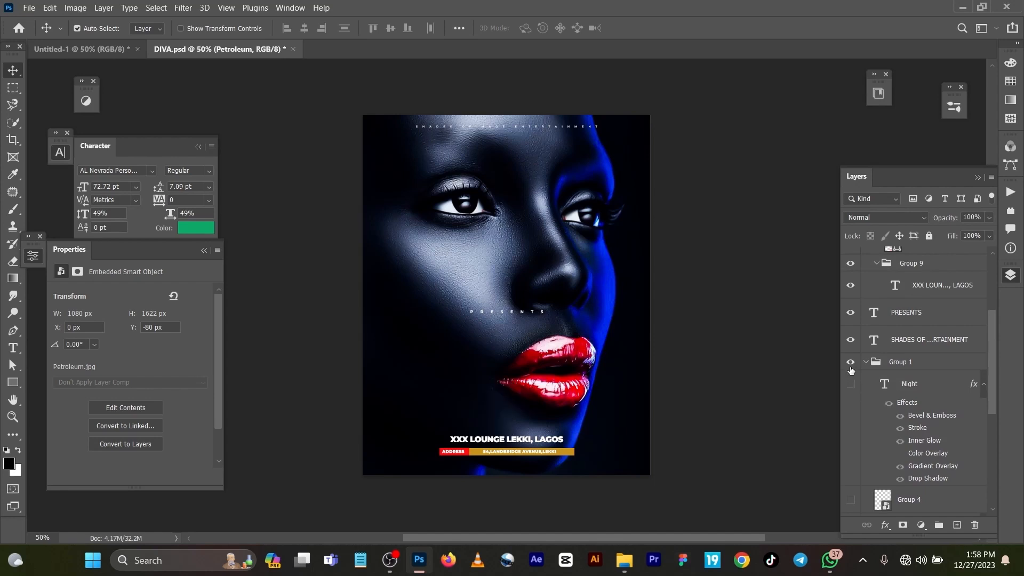
left_click(851, 362)
left_click(850, 339)
left_click(851, 312)
Nudge the Petroleum photo slightly and toggle its Camera Raw Filter off and on to compare.
mouse_move(542, 289)
left_mouse_down()
mouse_move(549, 278)
mouse_move(535, 285)
mouse_move(541, 291)
left_mouse_up()
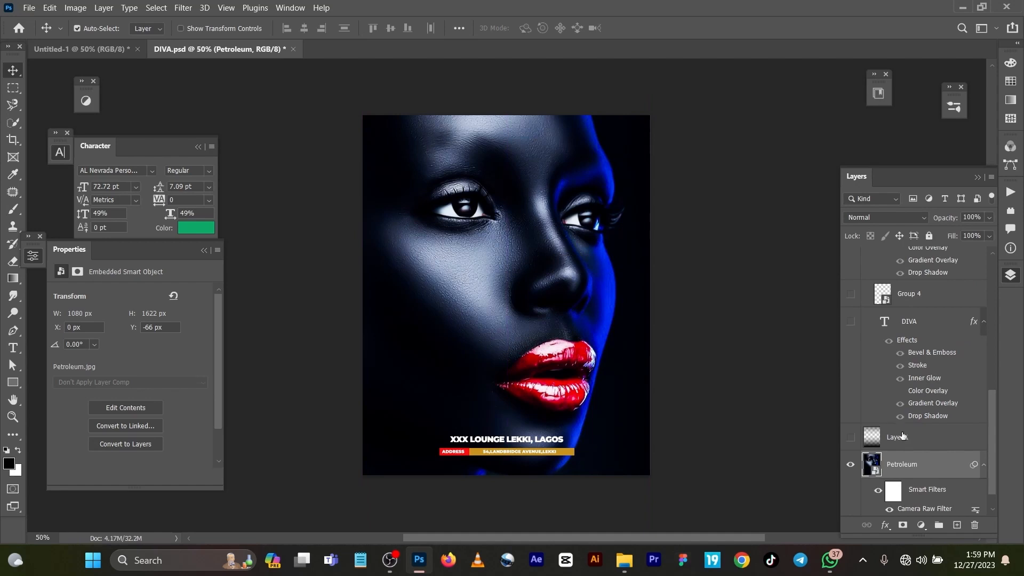
scroll(902, 435, "down", 1)
left_click(889, 482)
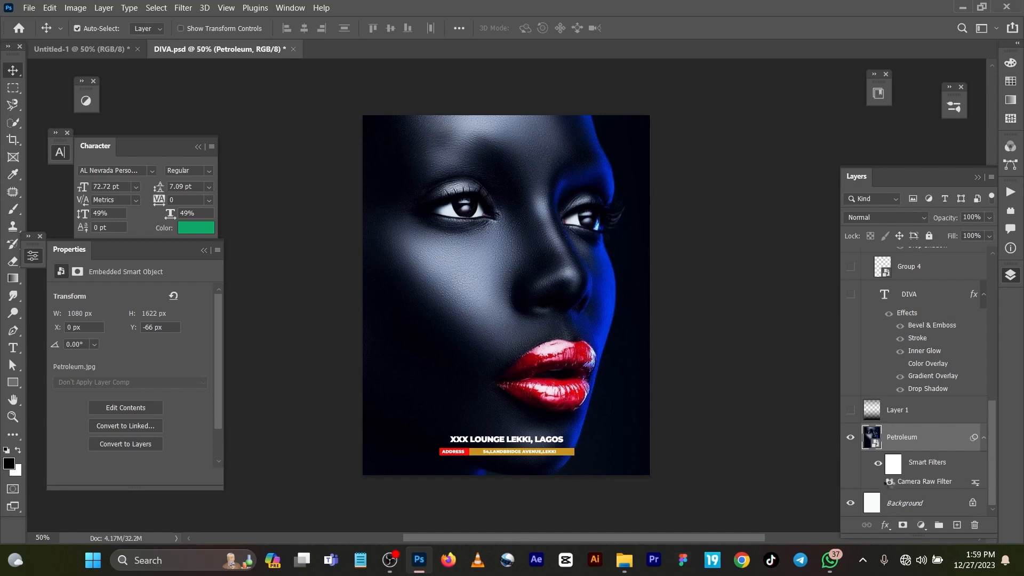
left_click(889, 483)
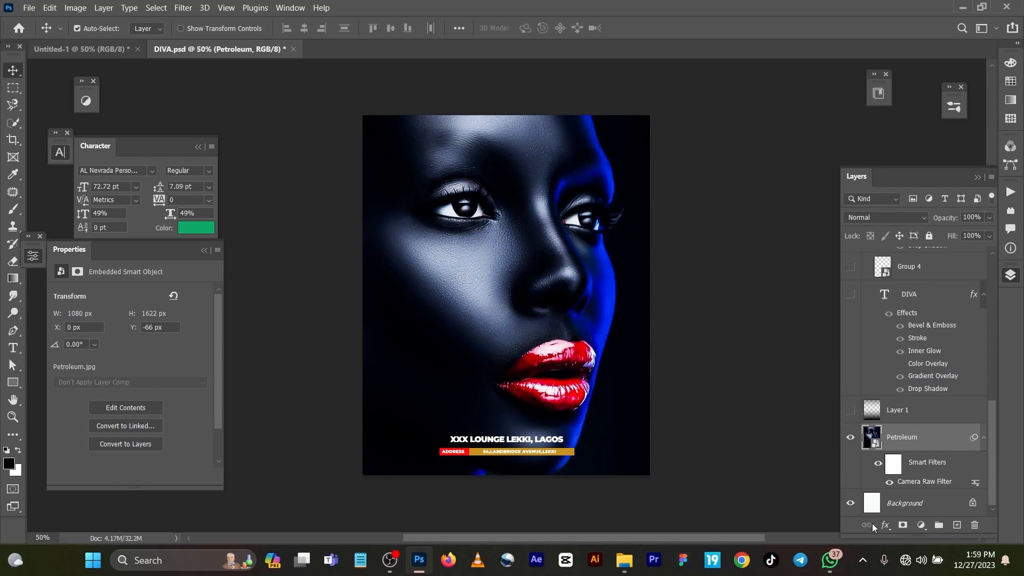
Add a new layer above the photo and draw a black-to-transparent gradient upward from the poster's bottom edge.
left_click(960, 526)
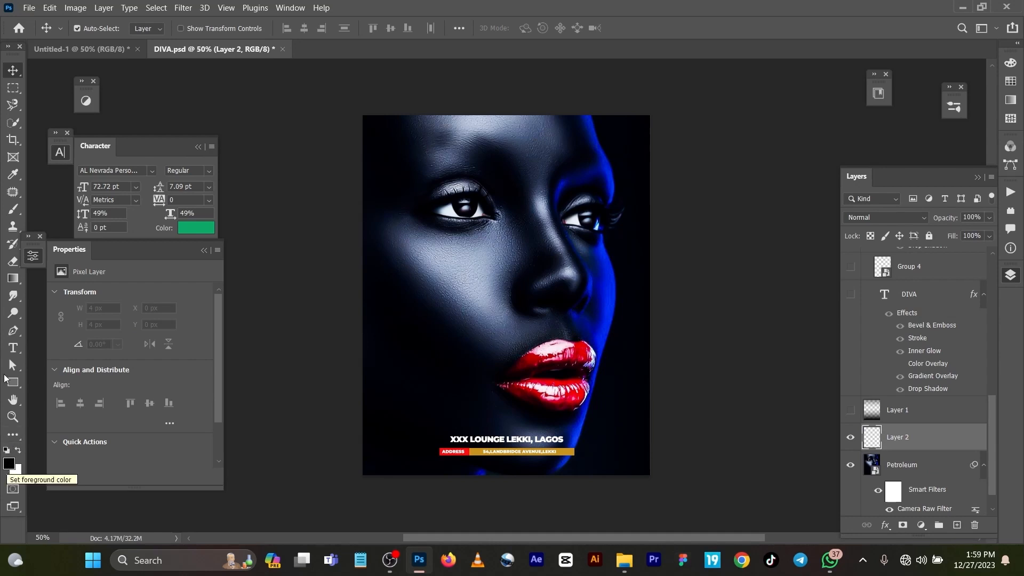
left_click(16, 277)
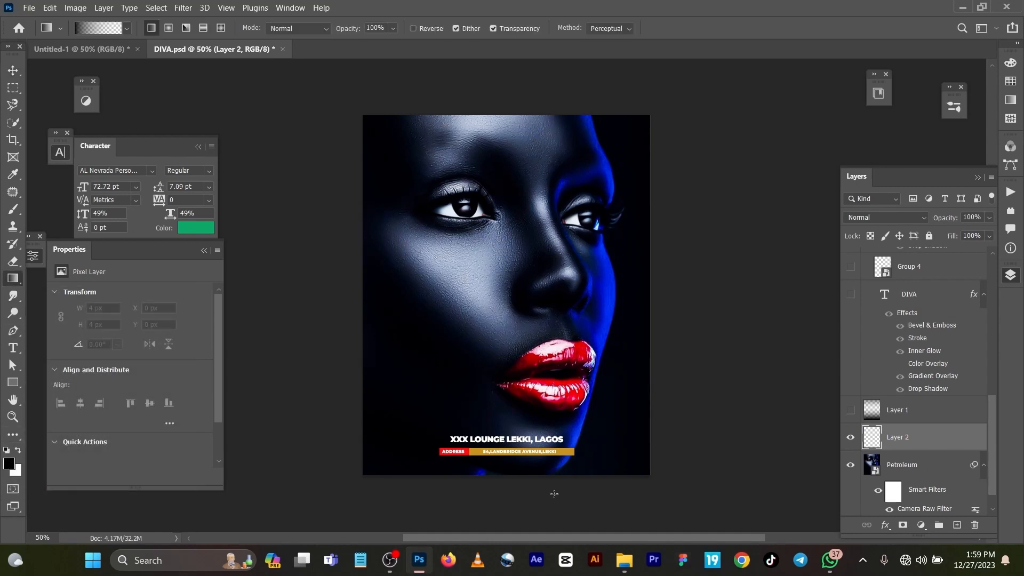
left_click_drag(508, 486, 499, 283)
left_click_drag(506, 477, 510, 234)
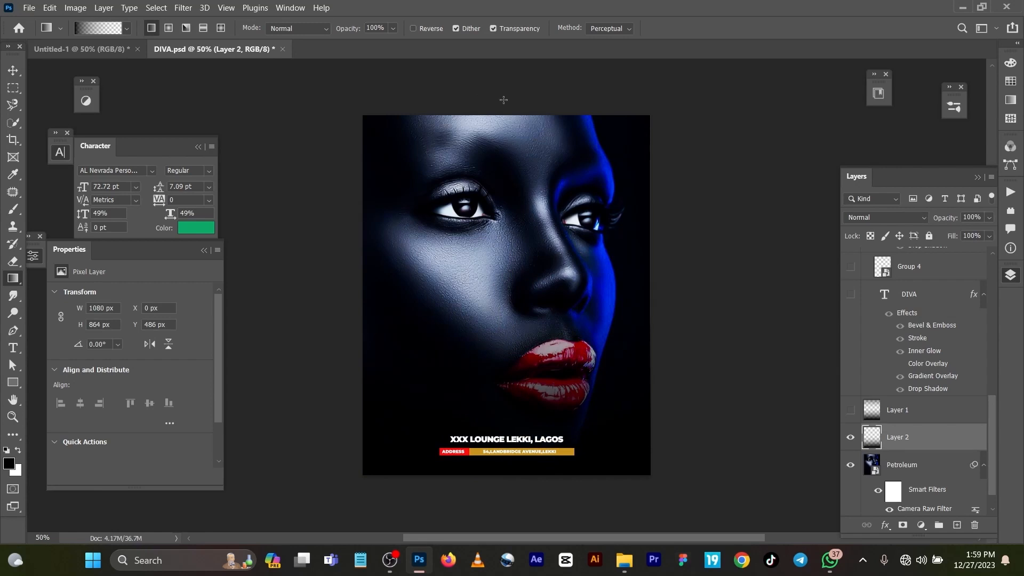
left_click_drag(503, 100, 514, 158)
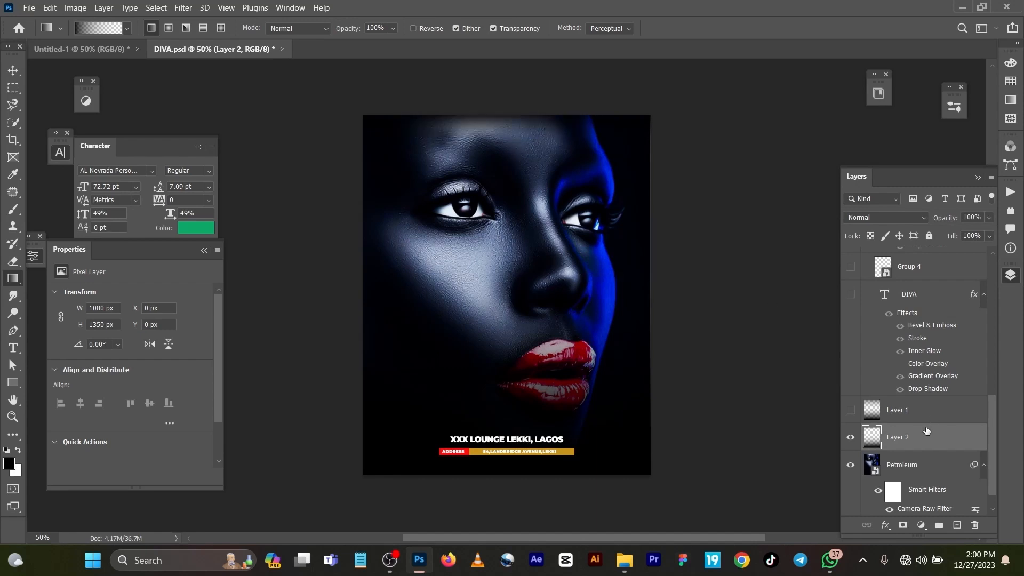
Show the DIVA text layer again and open its Layer Style dialog.
left_click(851, 295)
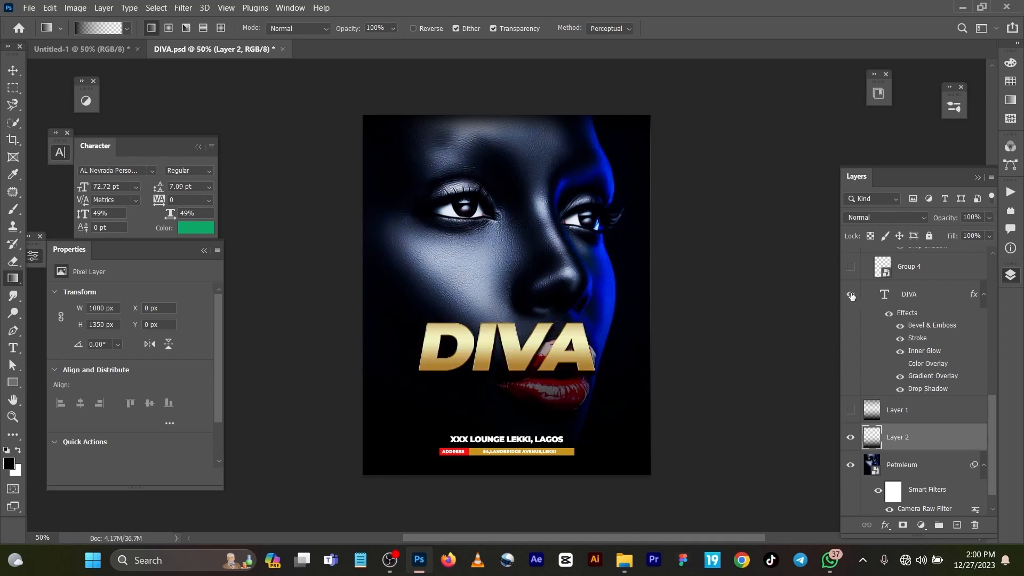
left_click(975, 299)
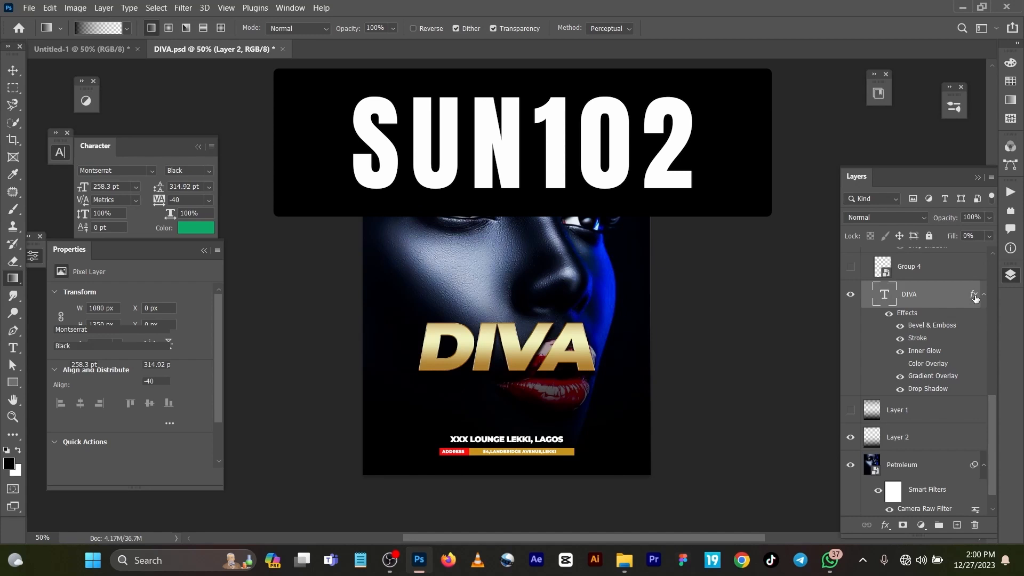
double_click(974, 297)
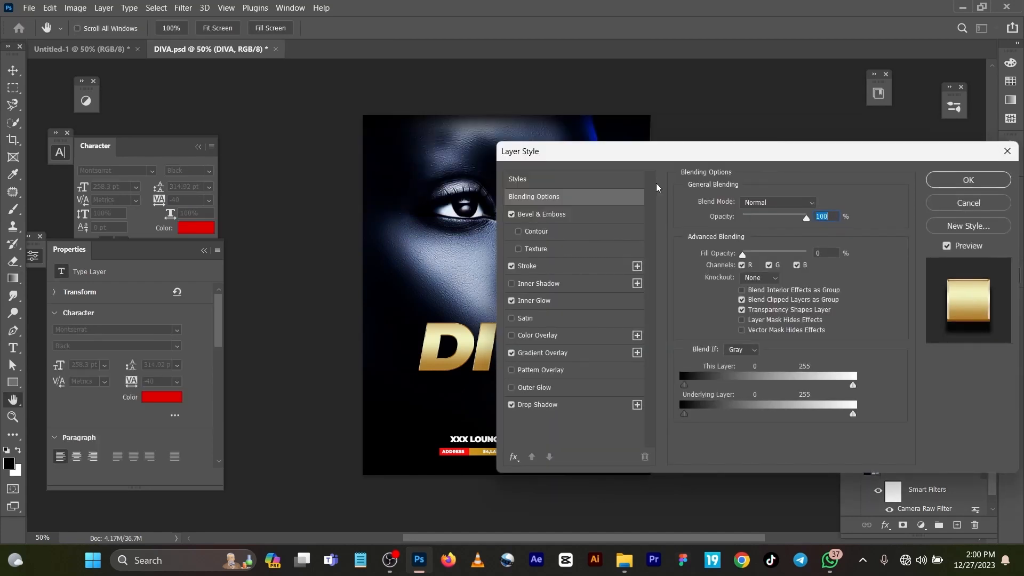
Review the Bevel & Emboss and Stroke effects and open the stroke's gradient editor.
left_click(566, 214)
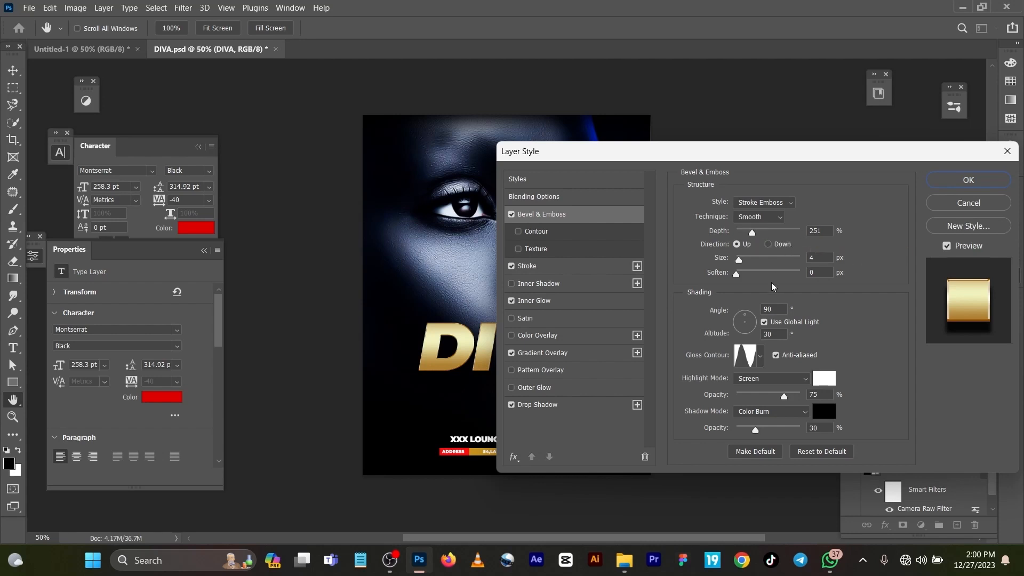
left_click(551, 273)
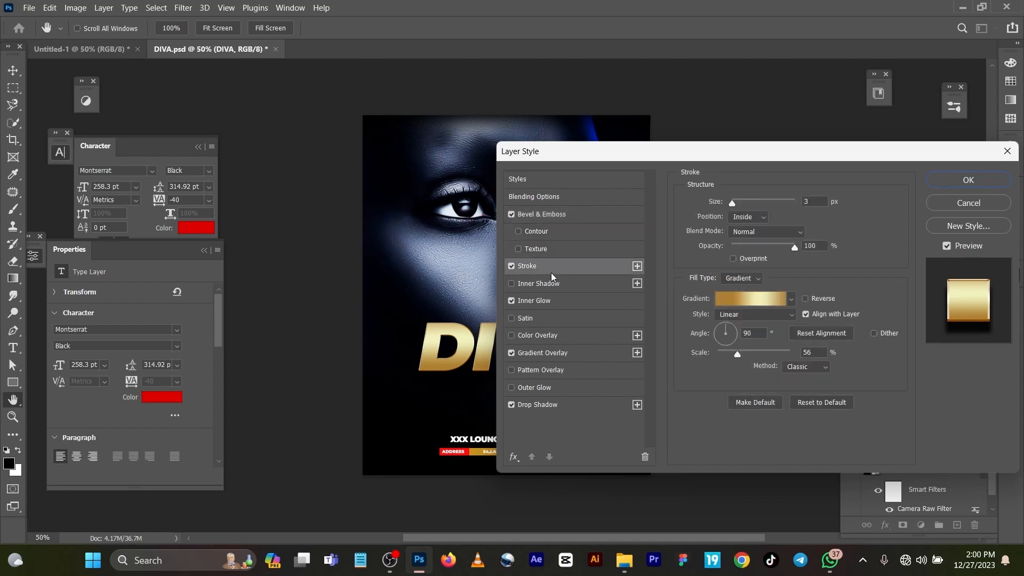
left_click(776, 301)
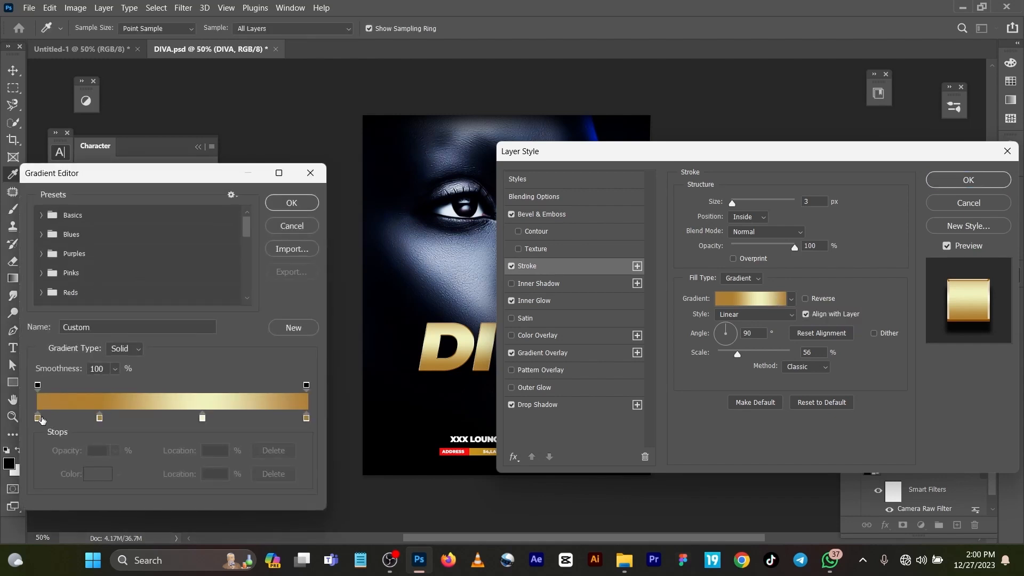
Examine the colours of the first and second gold gradient stops.
left_click(37, 418)
double_click(38, 418)
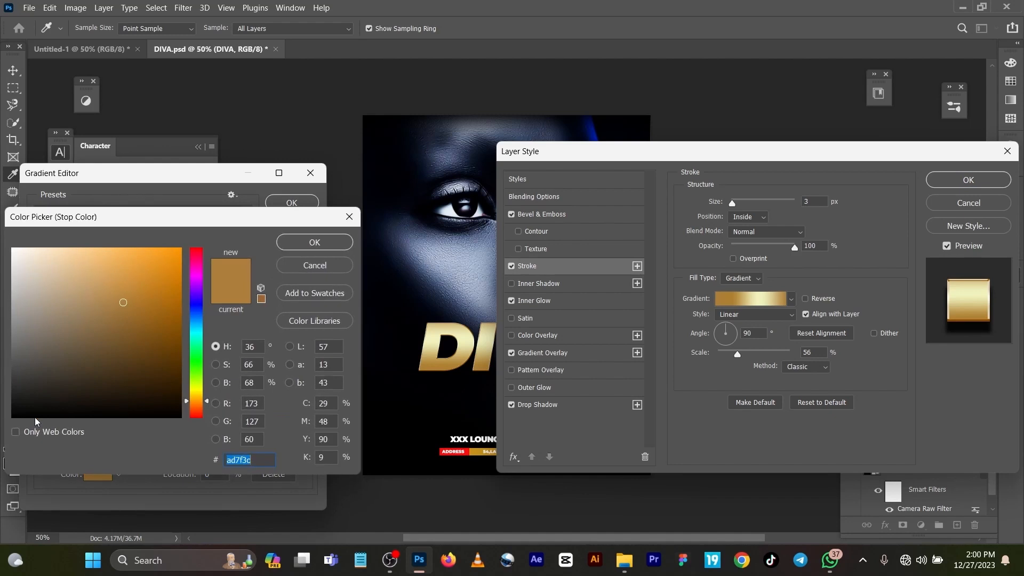
left_click(315, 242)
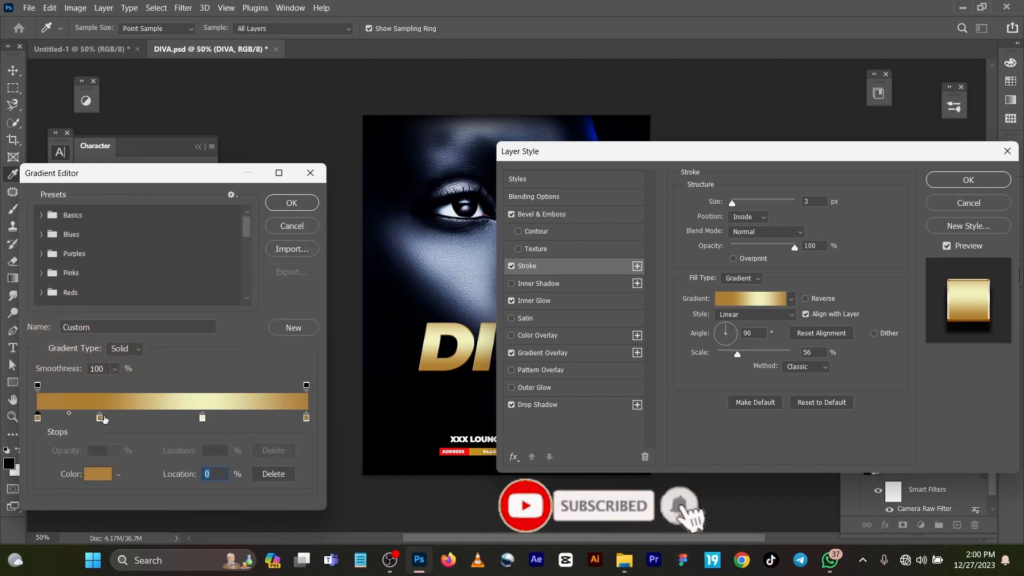
left_click(99, 418)
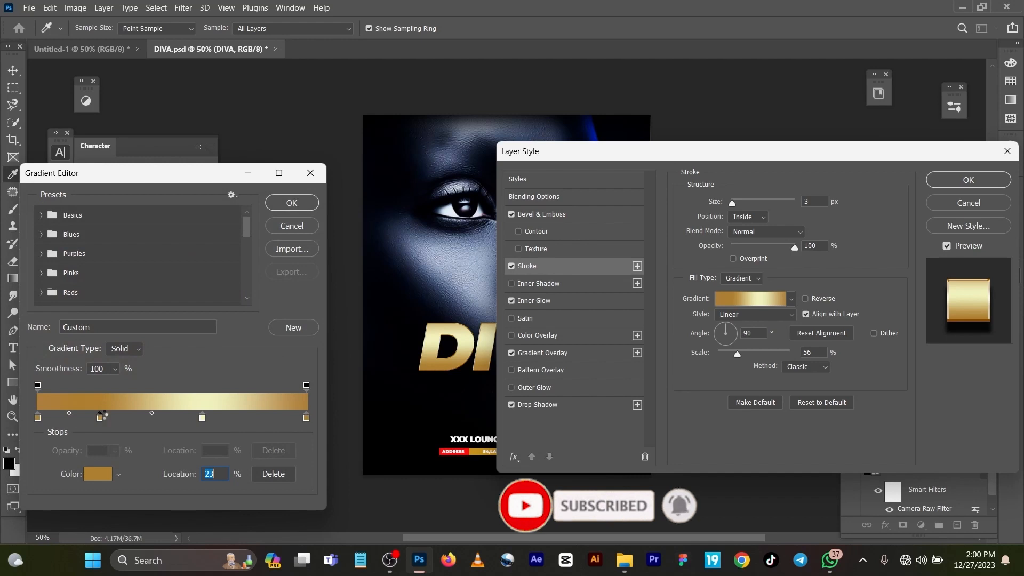
double_click(100, 417)
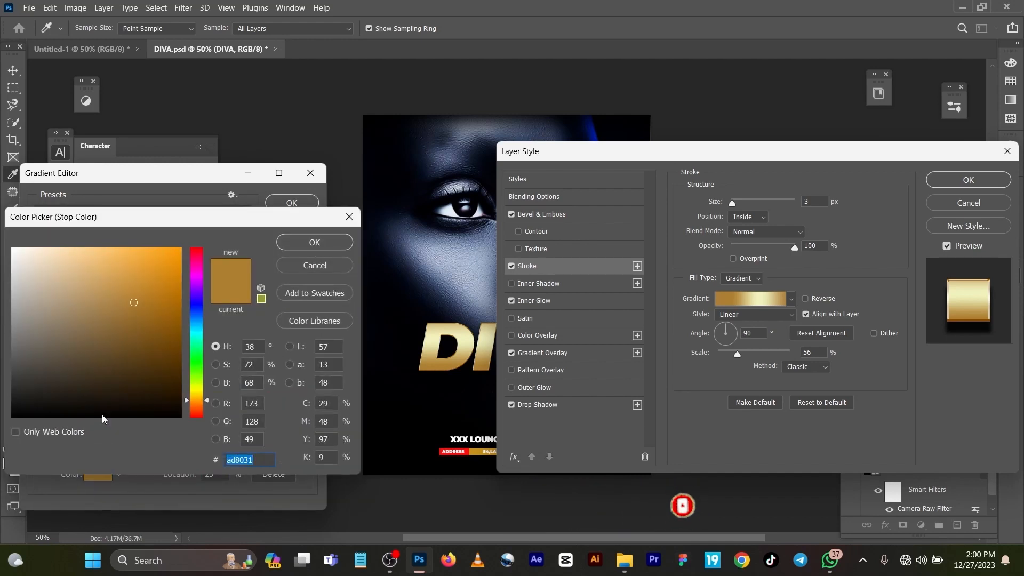
left_click(308, 243)
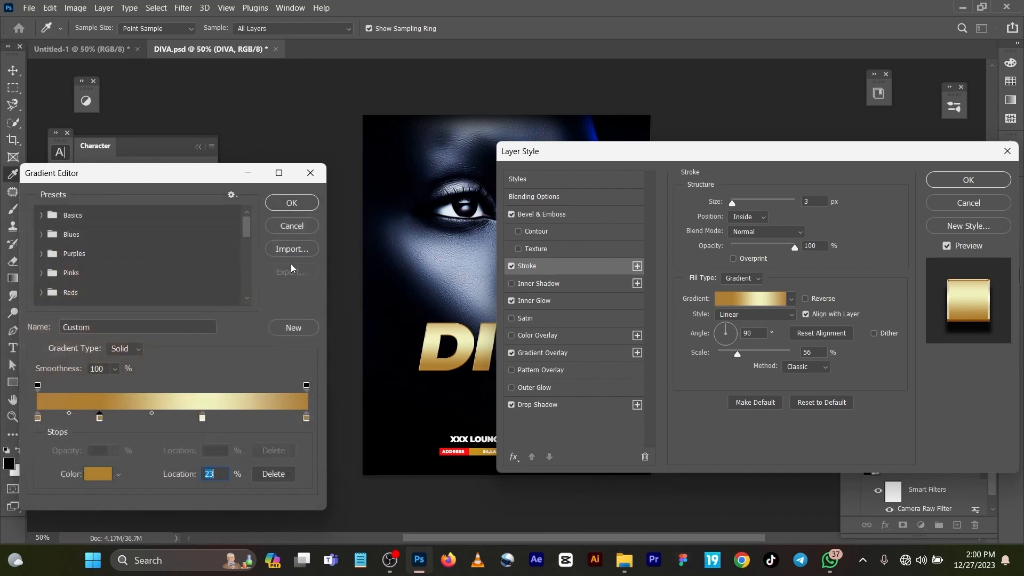
left_click(209, 419)
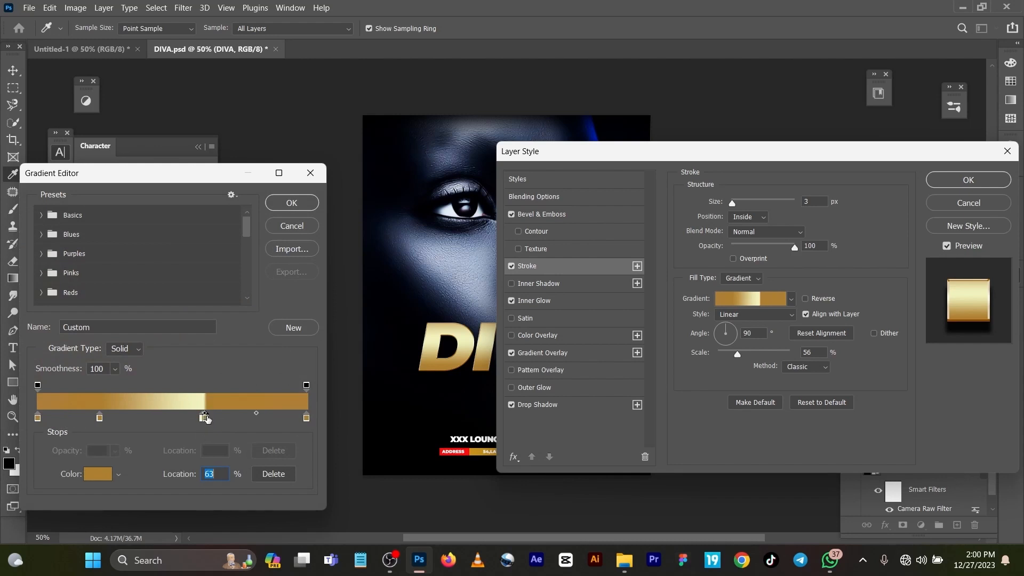
double_click(209, 419)
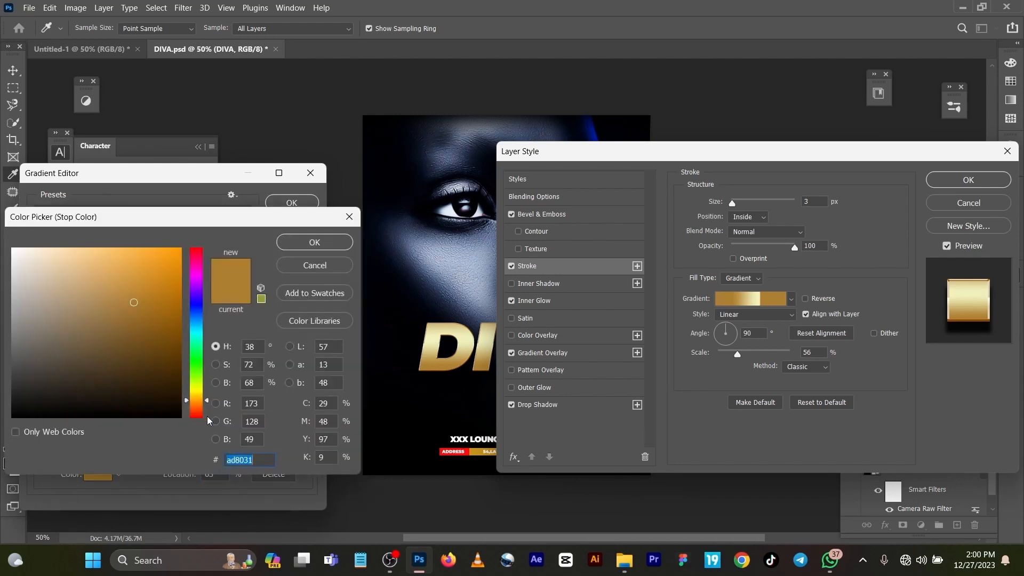
left_click(324, 270)
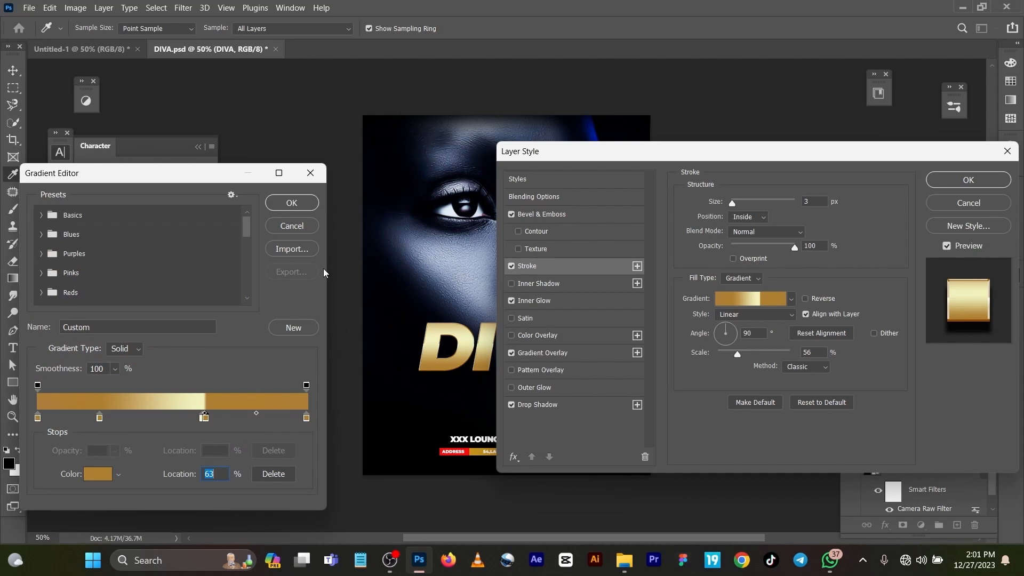
key("Delete")
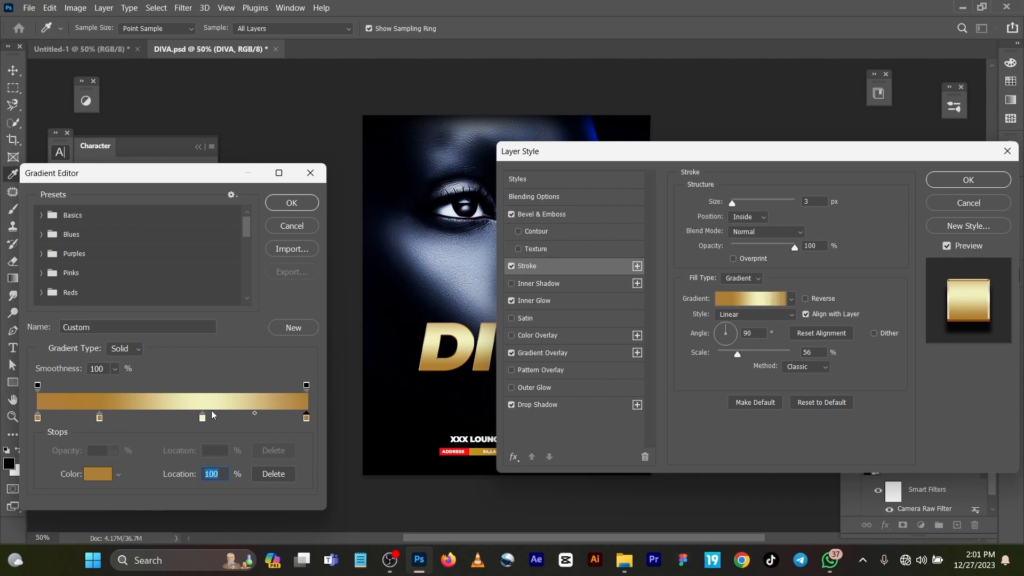
left_click(209, 418)
double_click(209, 419)
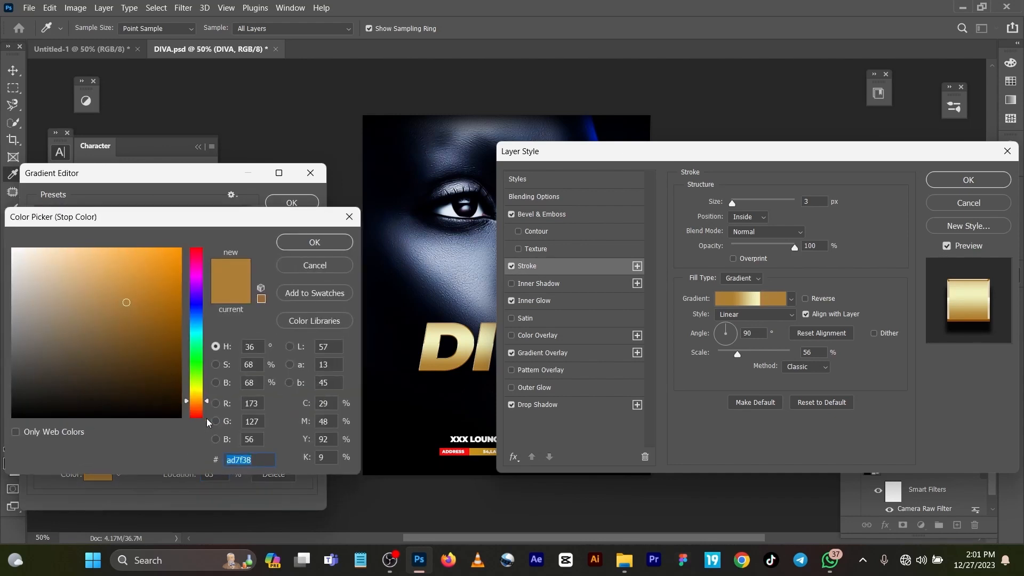
left_click(316, 270)
key("Delete")
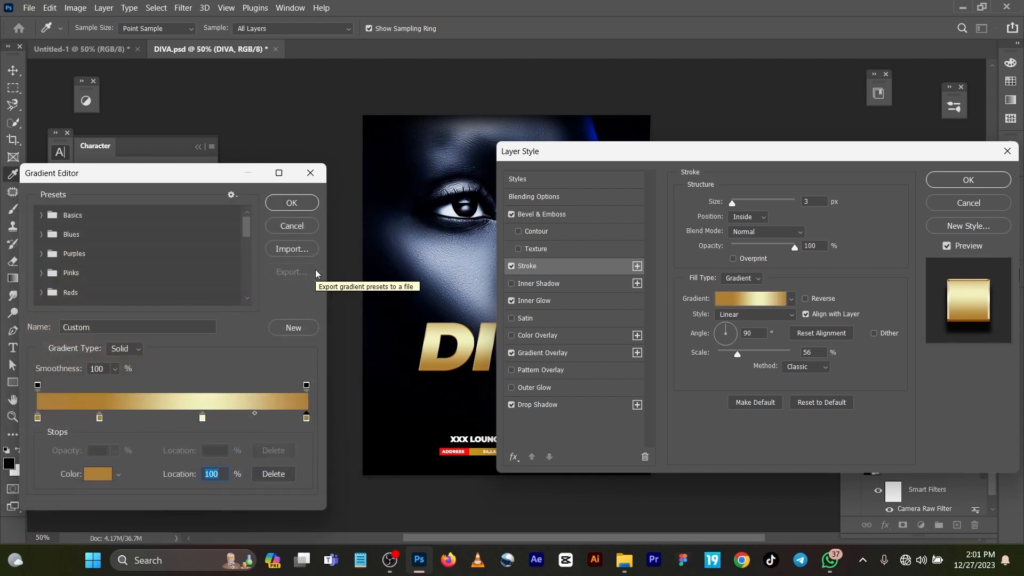
Examine the colours of the pale gradient stop at 61% and the end stop at 100%.
left_click(202, 419)
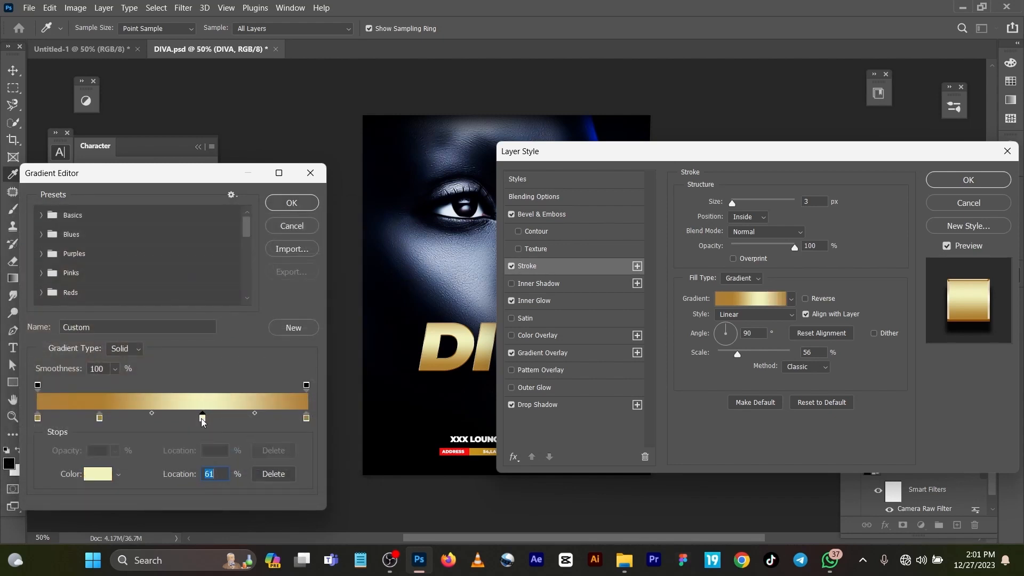
double_click(202, 419)
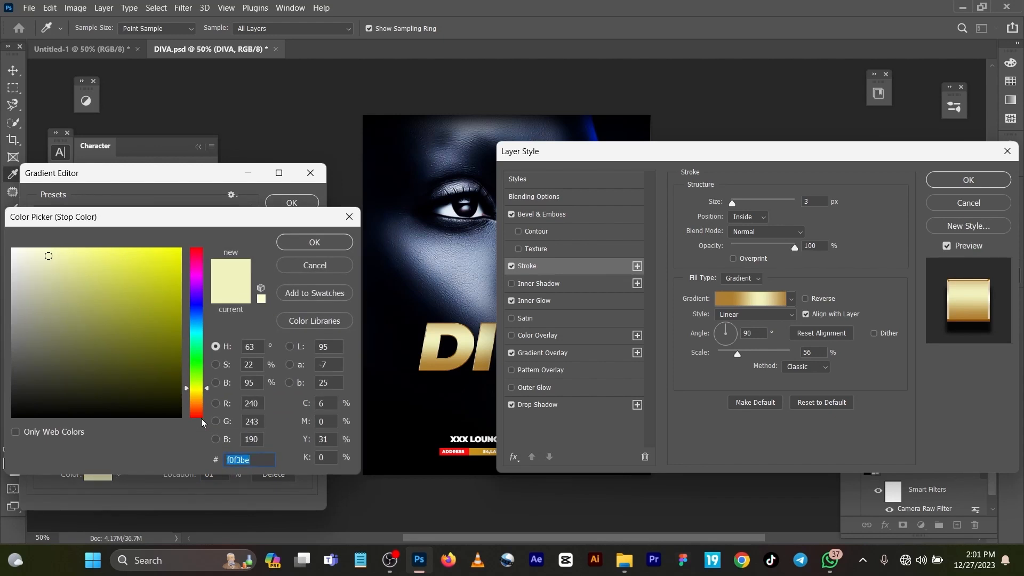
left_click(301, 247)
left_click(306, 420)
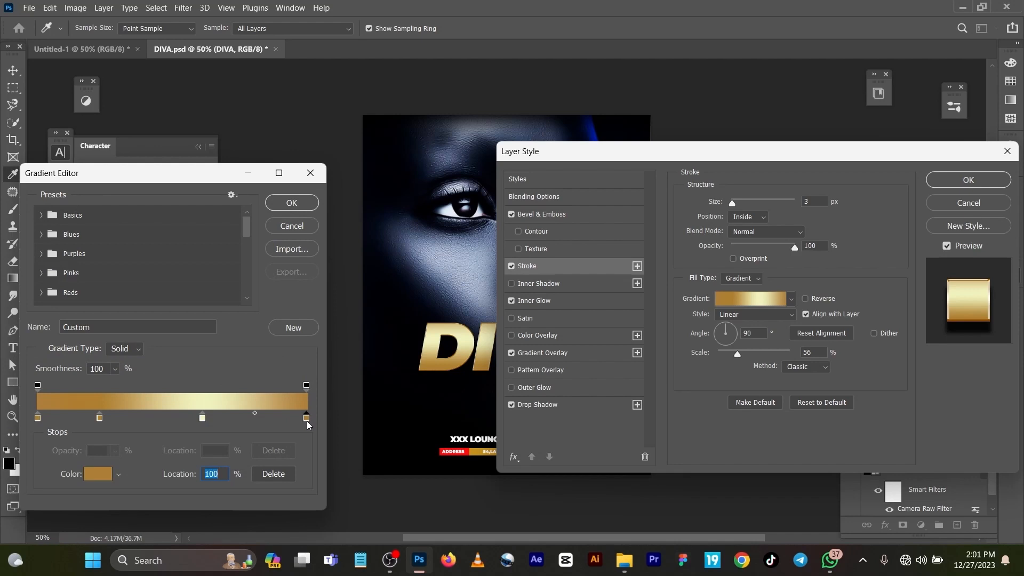
double_click(306, 419)
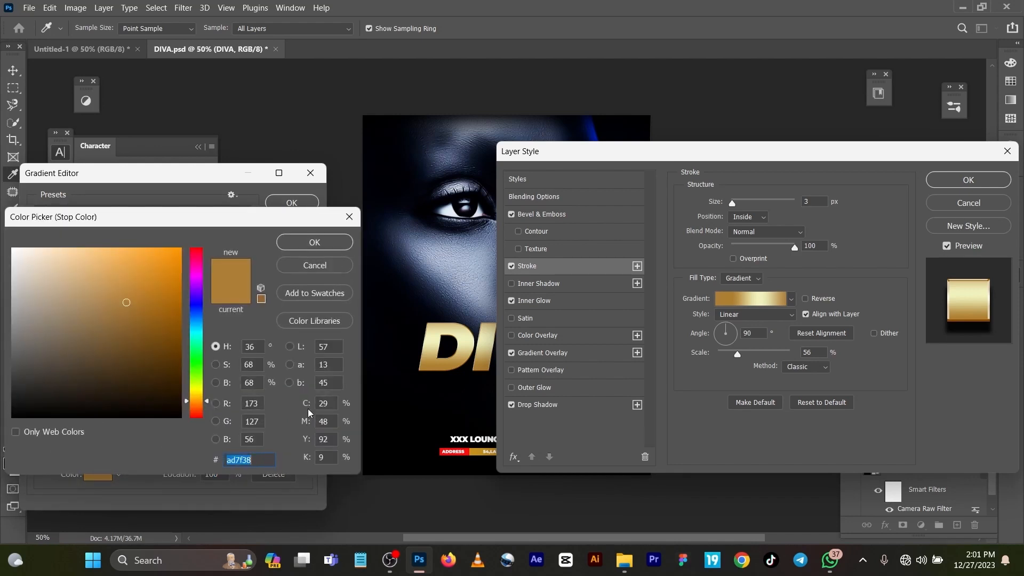
left_click(323, 246)
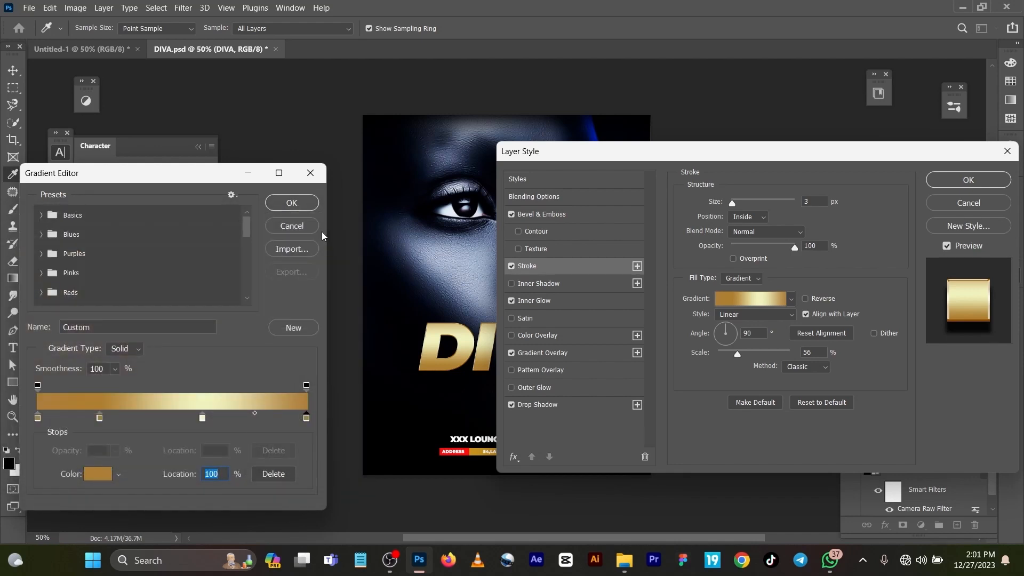
Close the gradient editor and review the Inner Glow, Gradient Overlay and Drop Shadow settings before closing Layer Style.
left_click(292, 203)
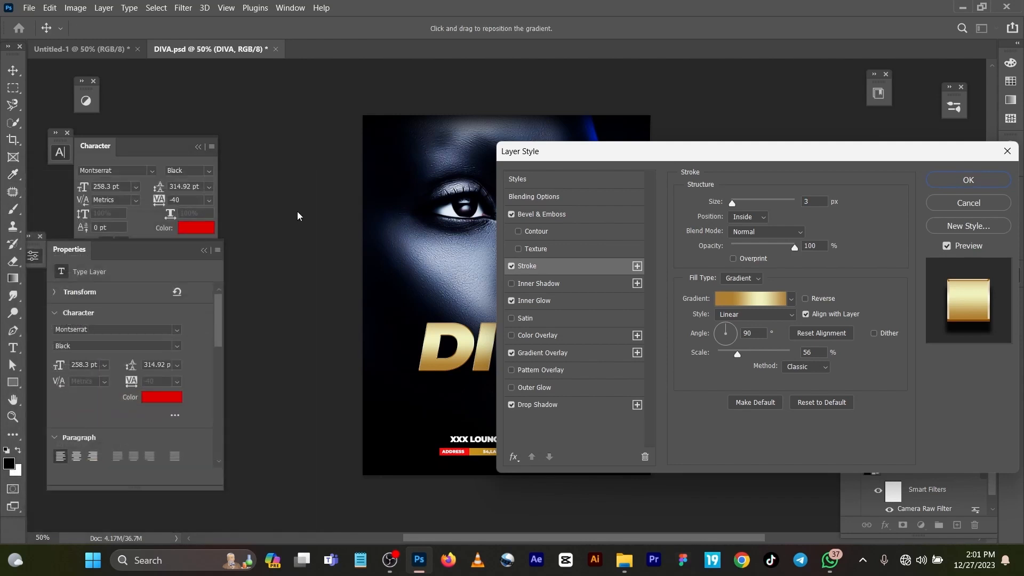
left_click(529, 303)
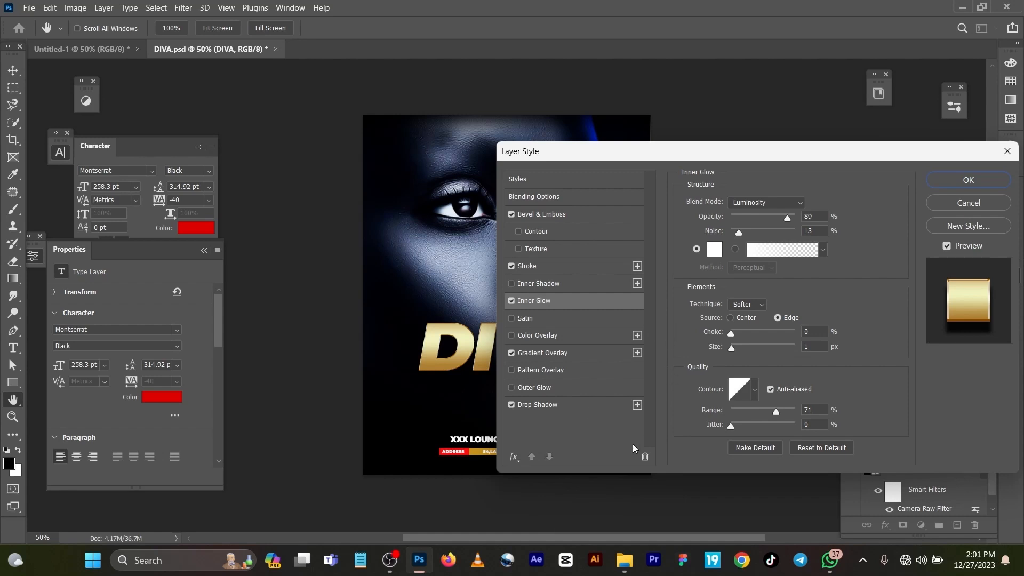
left_click(530, 351)
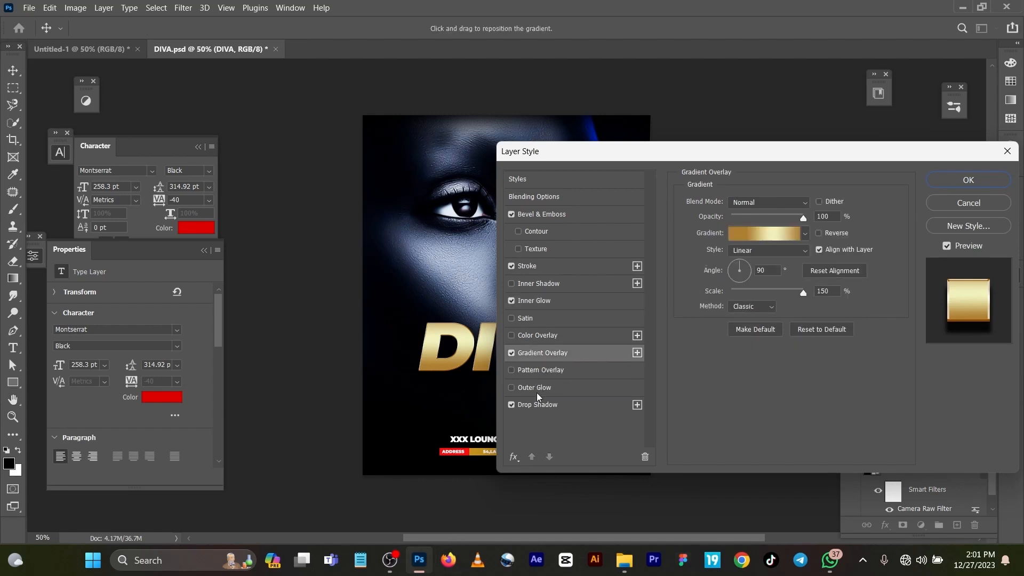
left_click(537, 409)
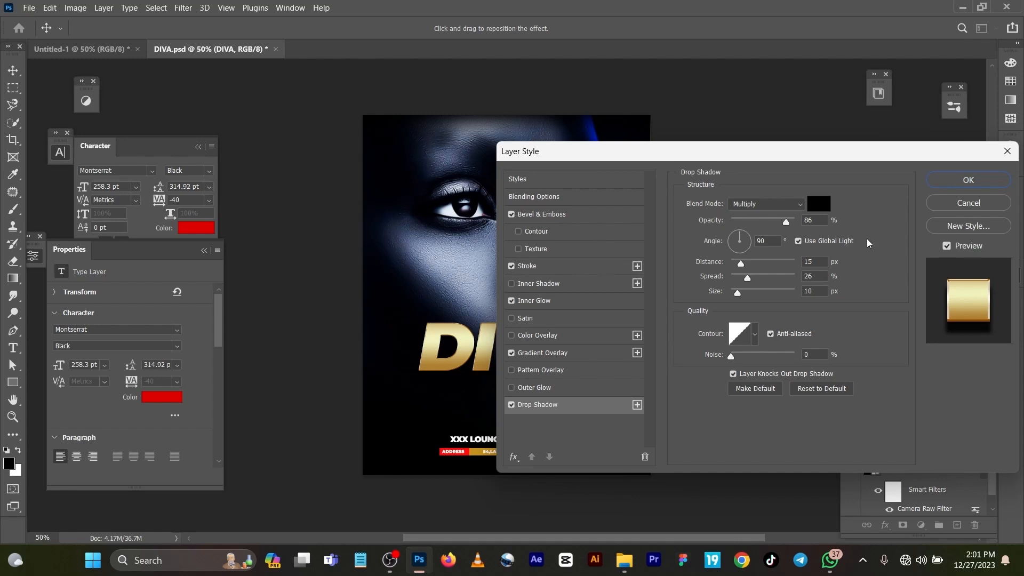
left_click(952, 184)
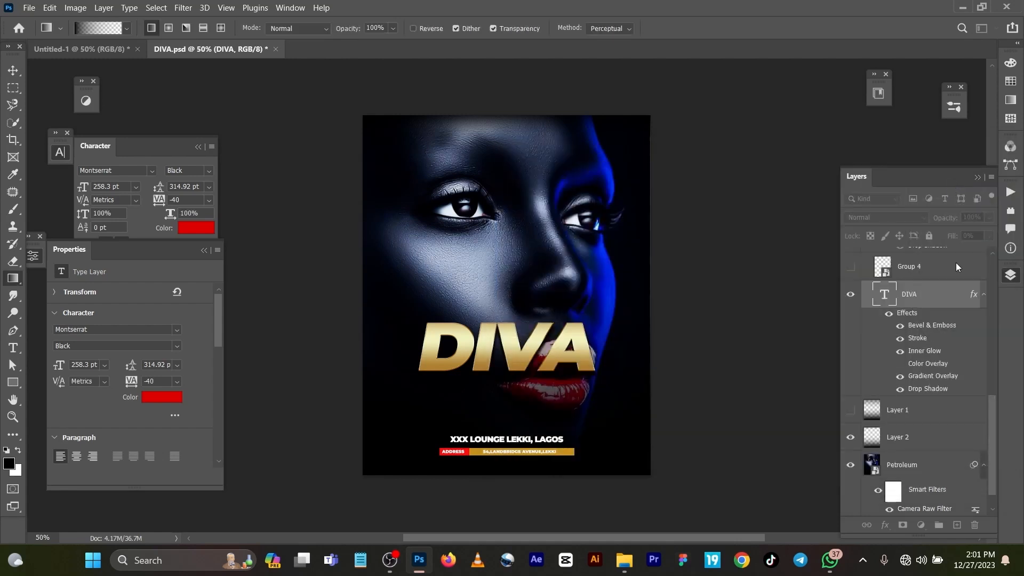
Try the Black Italic style and then the KG Blank Space Sketch font on the DIVA text.
double_click(885, 295)
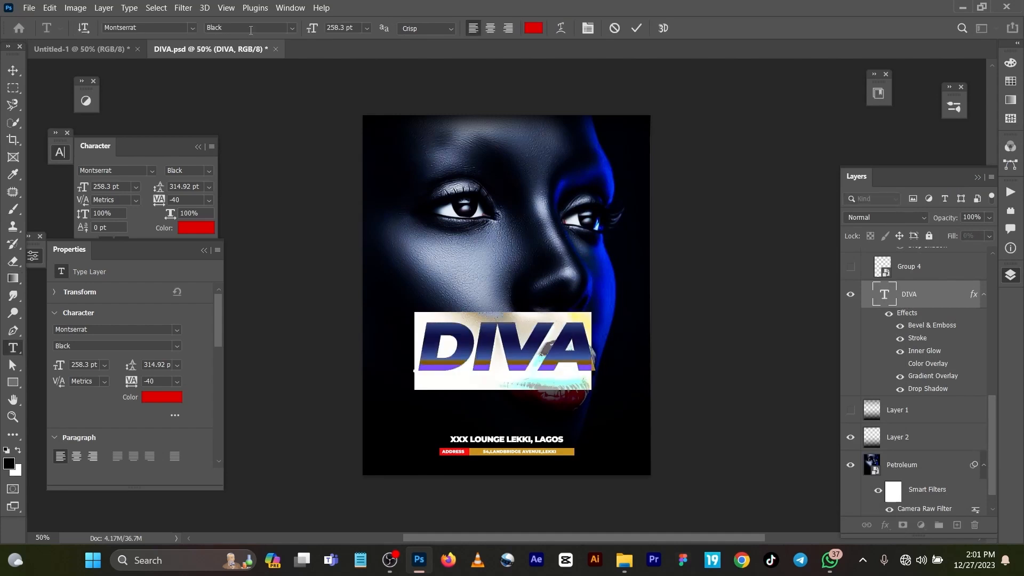
left_click(292, 30)
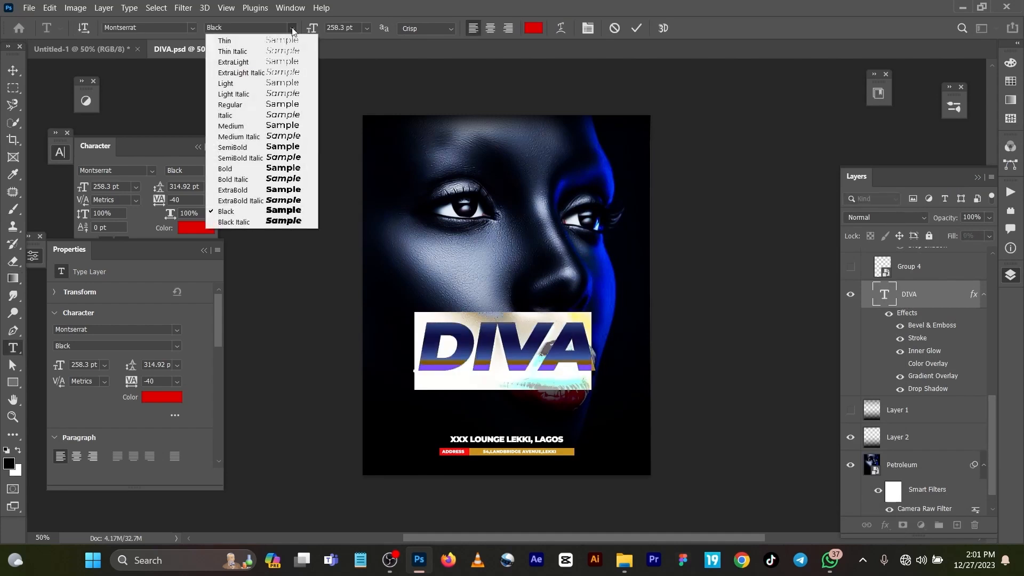
left_click(291, 222)
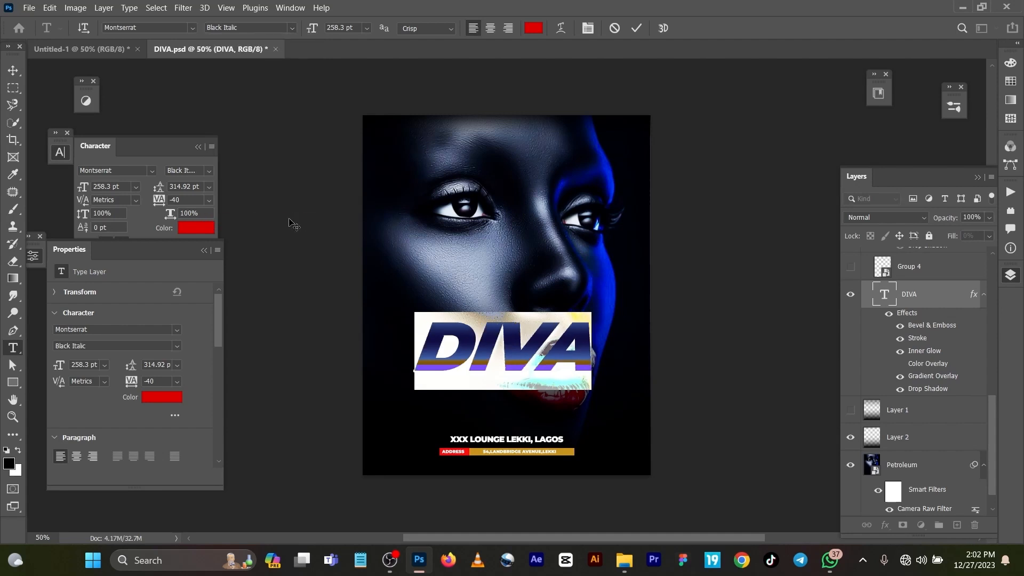
left_click(295, 28)
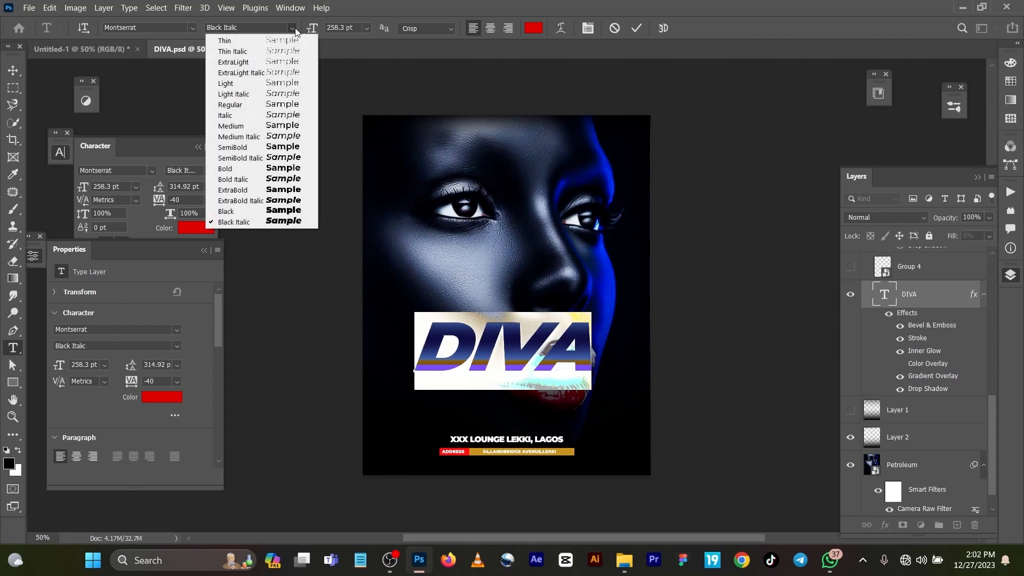
left_click(286, 212)
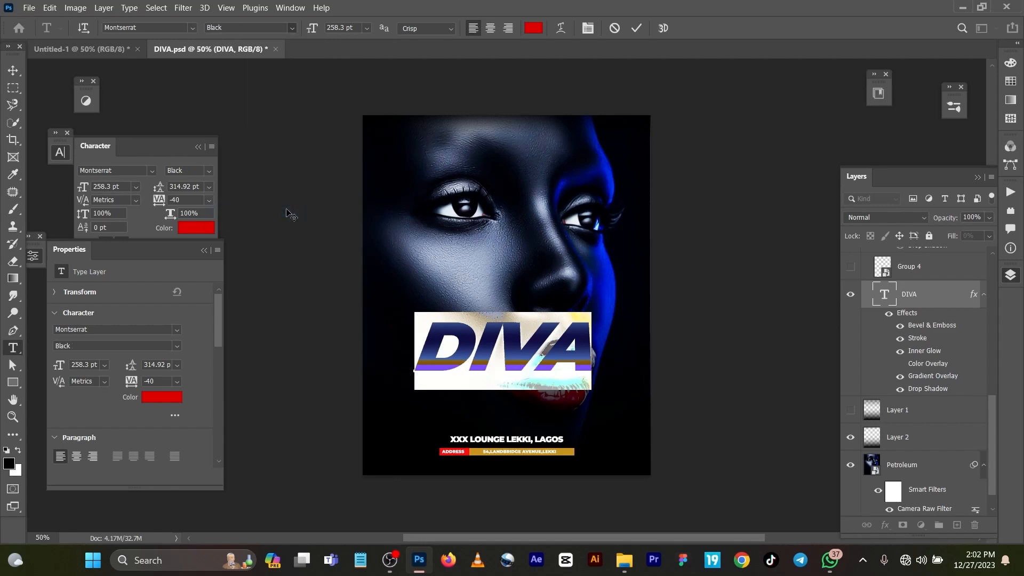
left_click(191, 27)
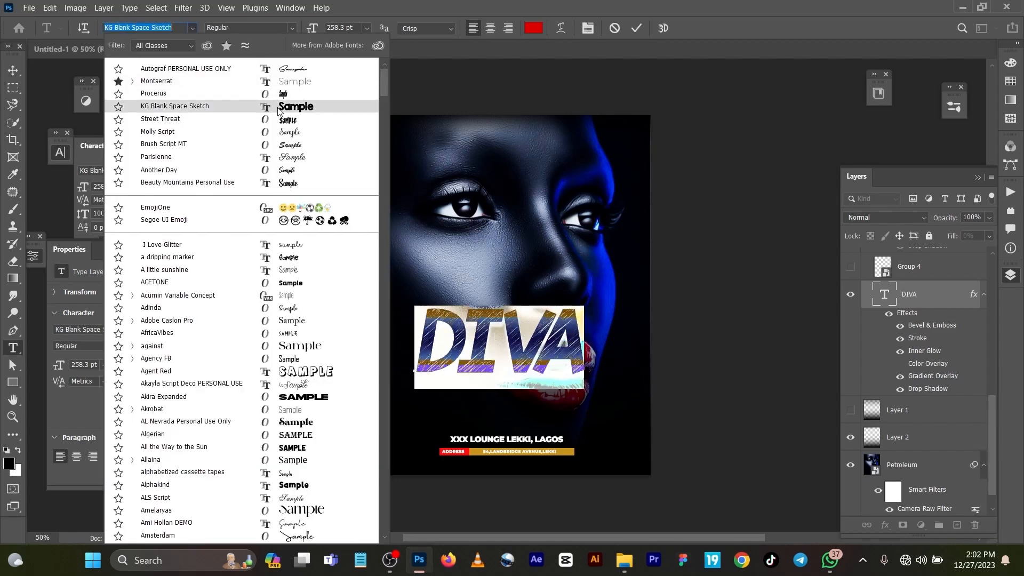
left_click(278, 109)
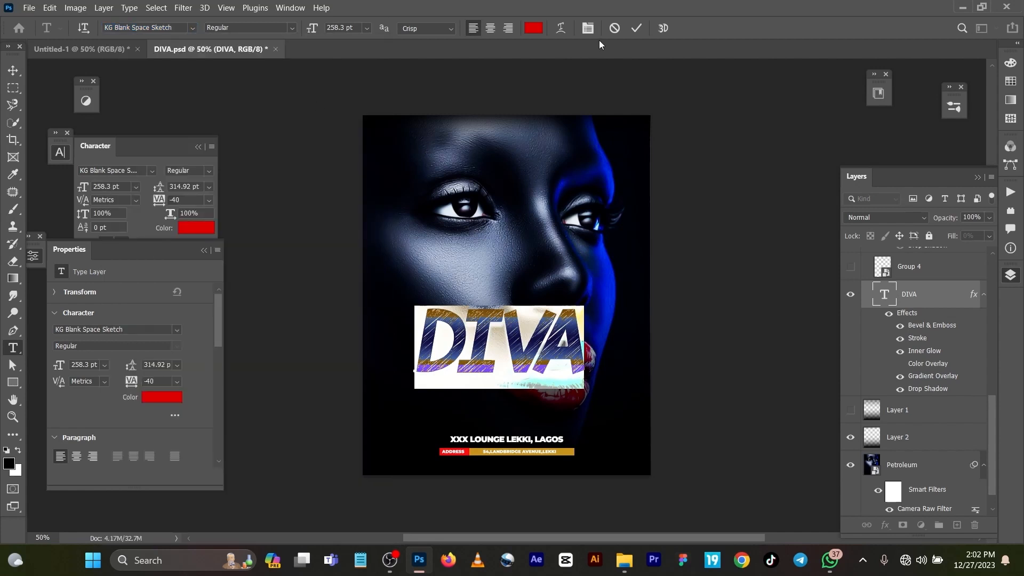
left_click(636, 28)
Nudge the DIVA text slightly down and right, then undo the move and the font change.
key("g")
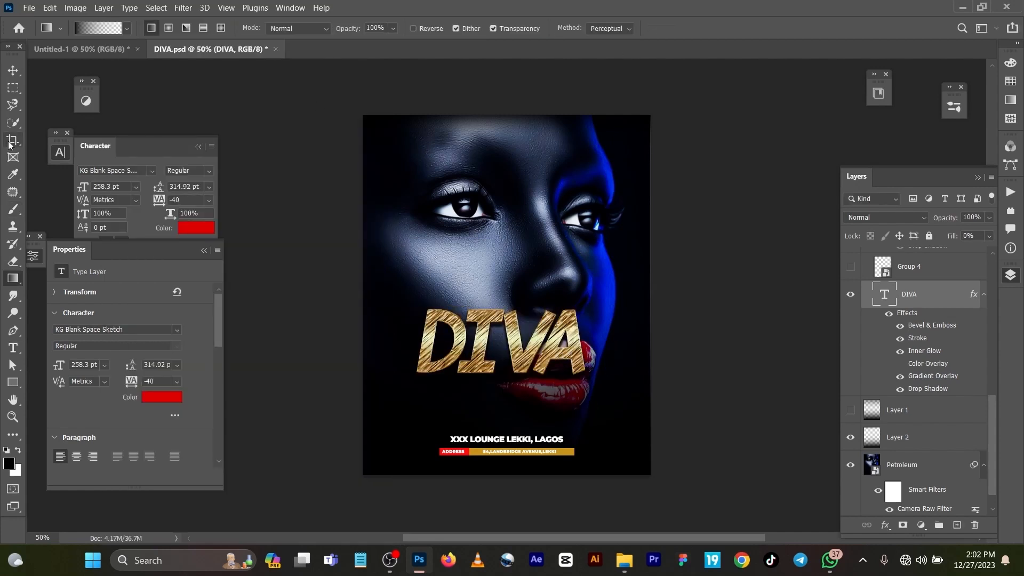
left_click(13, 70)
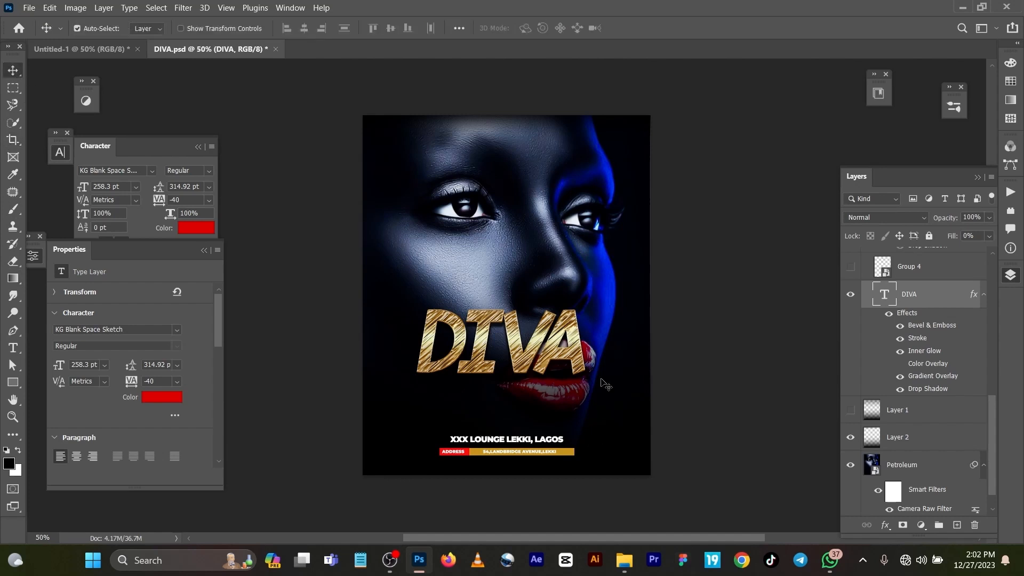
left_click_drag(569, 357, 582, 380)
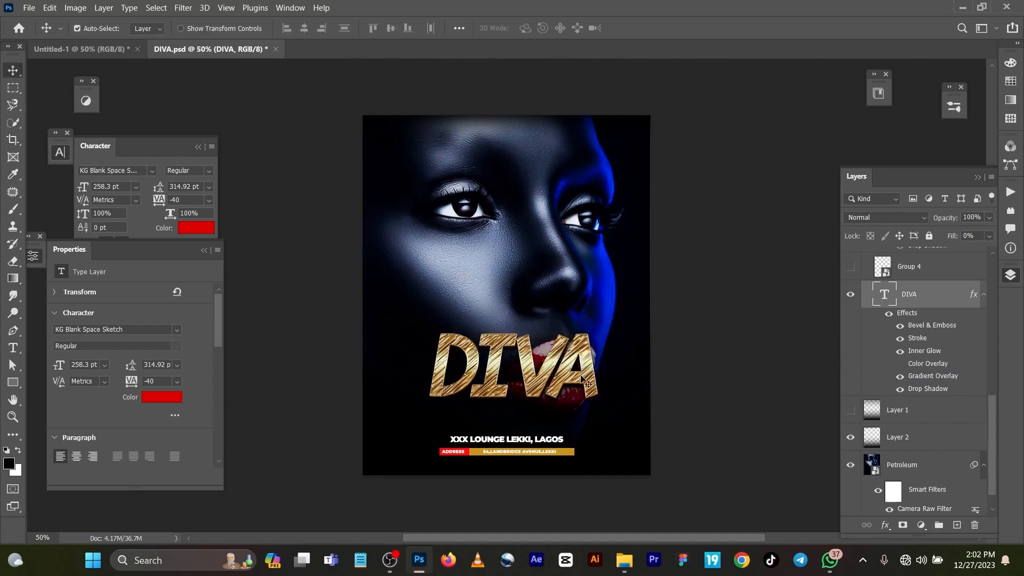
key("ctrl+z")
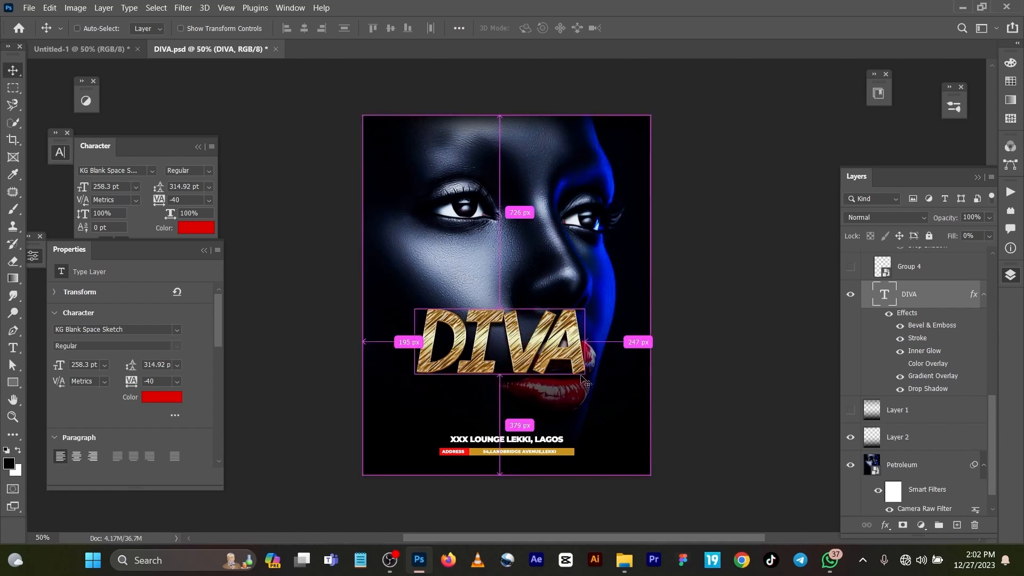
key("ctrl+z")
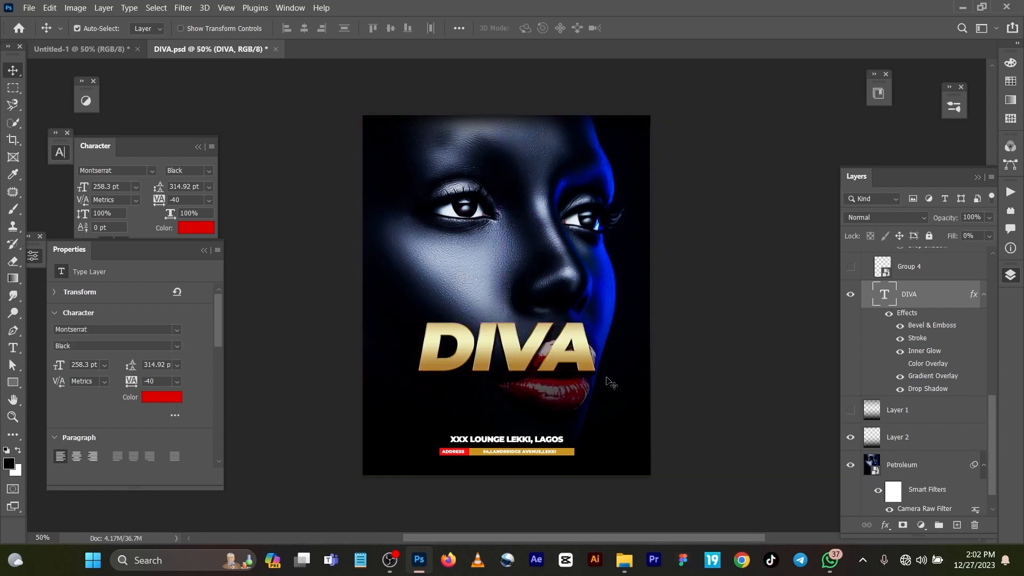
Make the Group 4 layer with the 18+ badge visible.
scroll(881, 273, "up", 2)
scroll(881, 273, "up", 2)
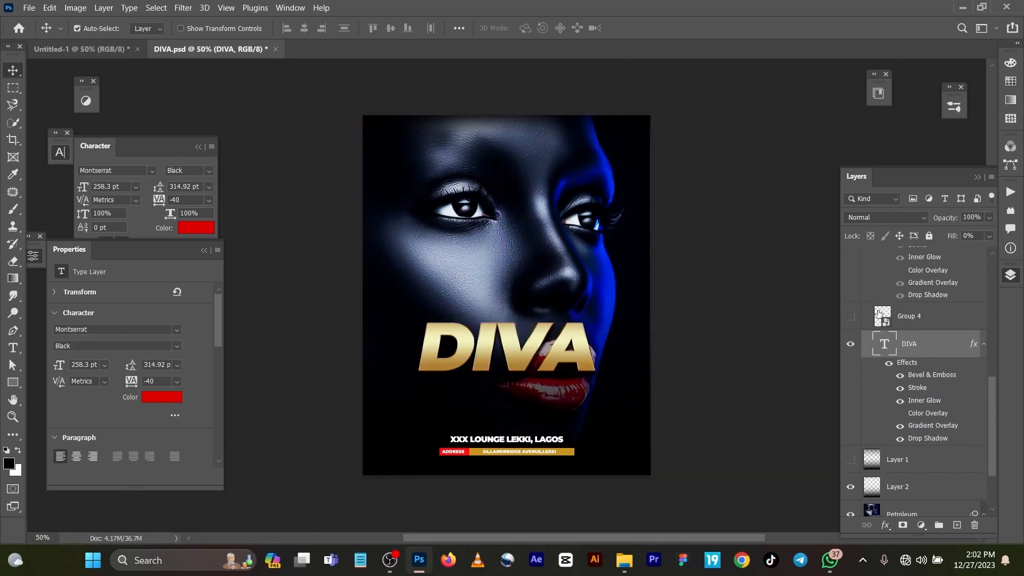
left_click(851, 333)
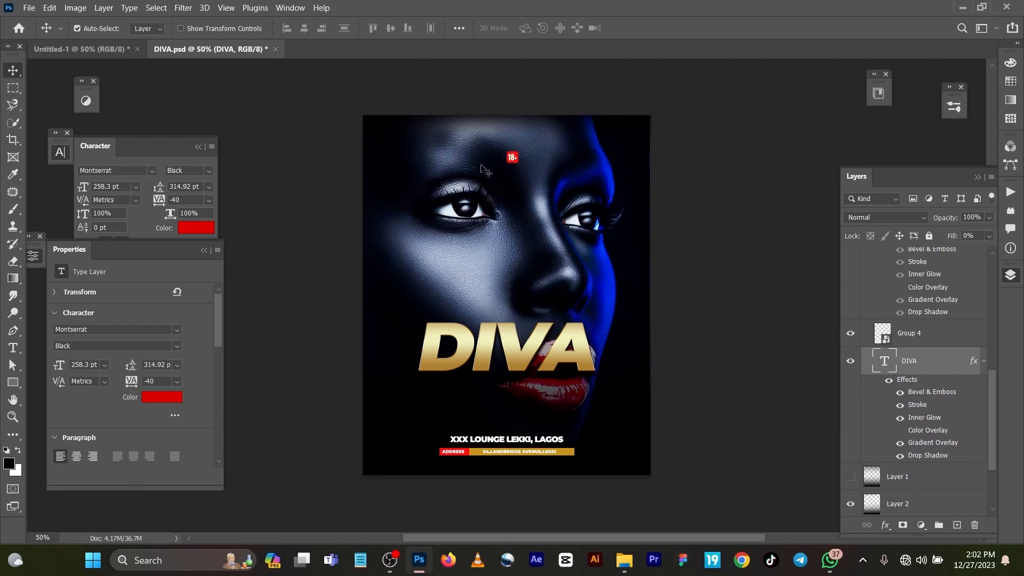
Make the Night text layer visible and briefly open its text for editing before committing it unchanged.
scroll(880, 377, "up", 7)
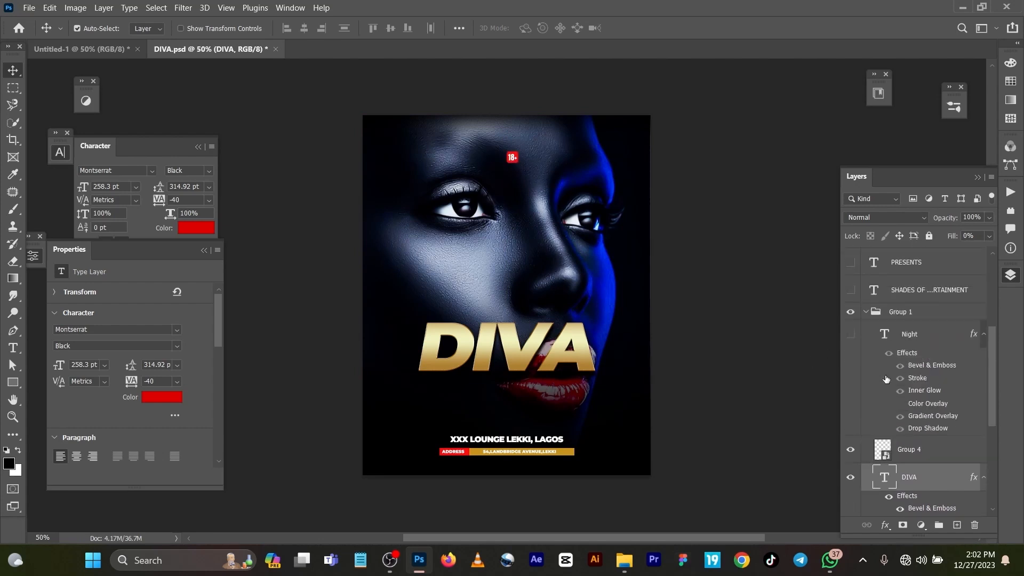
left_click(850, 335)
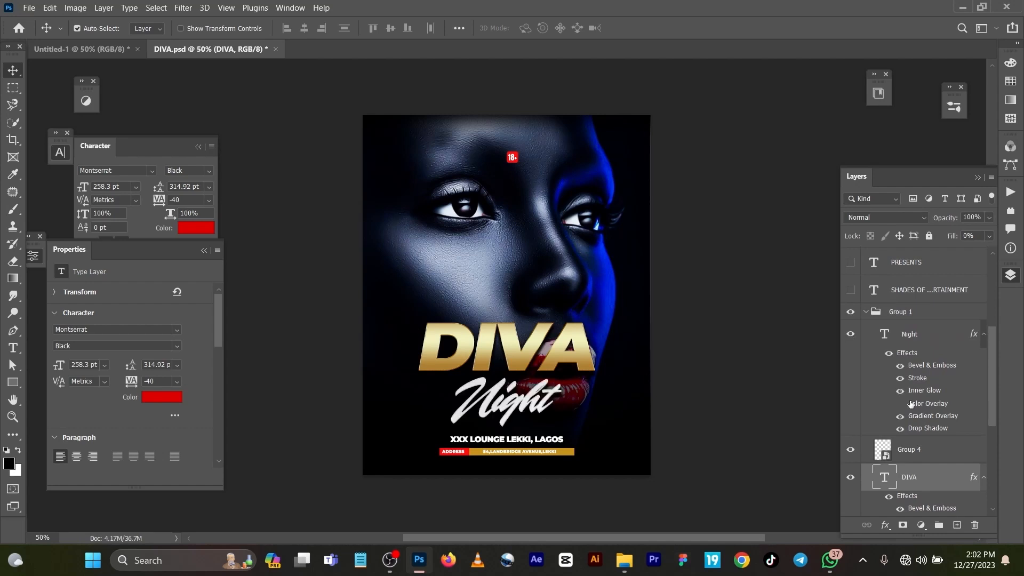
double_click(884, 335)
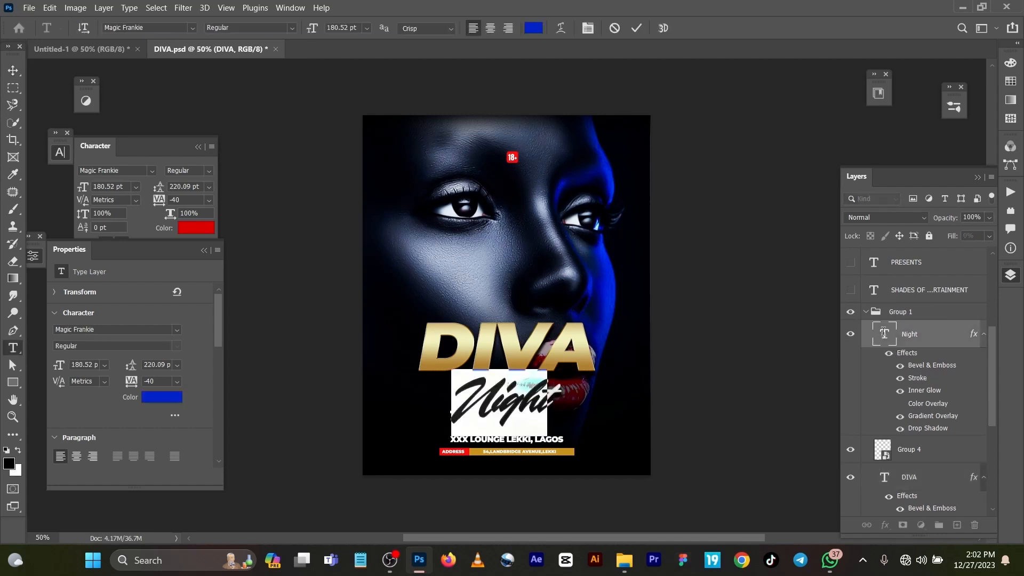
left_click(635, 31)
key("v")
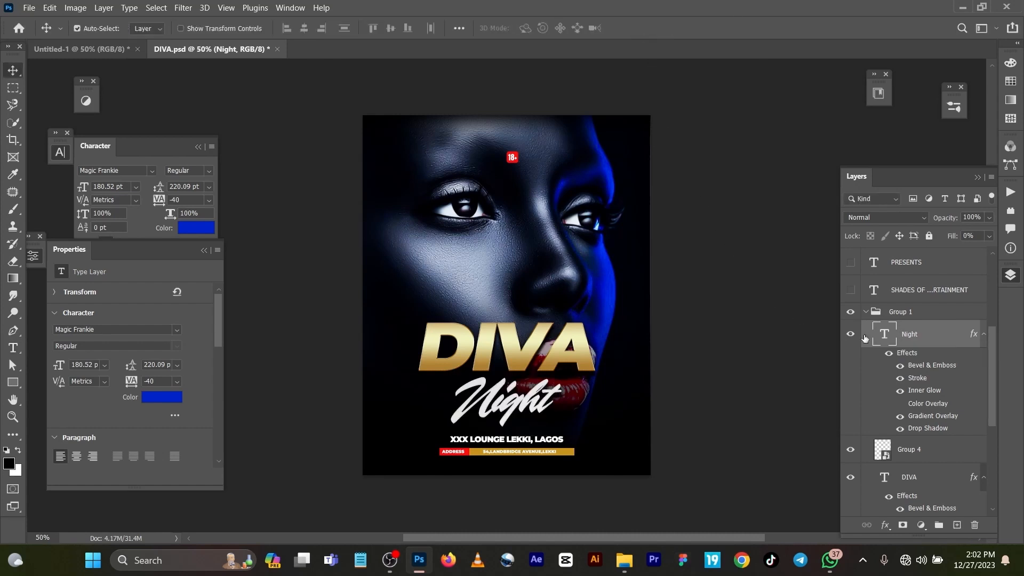
Make the SHADES OF ENTERTAINMENT and PRESENTS text layers visible.
scroll(957, 388, "up", 4)
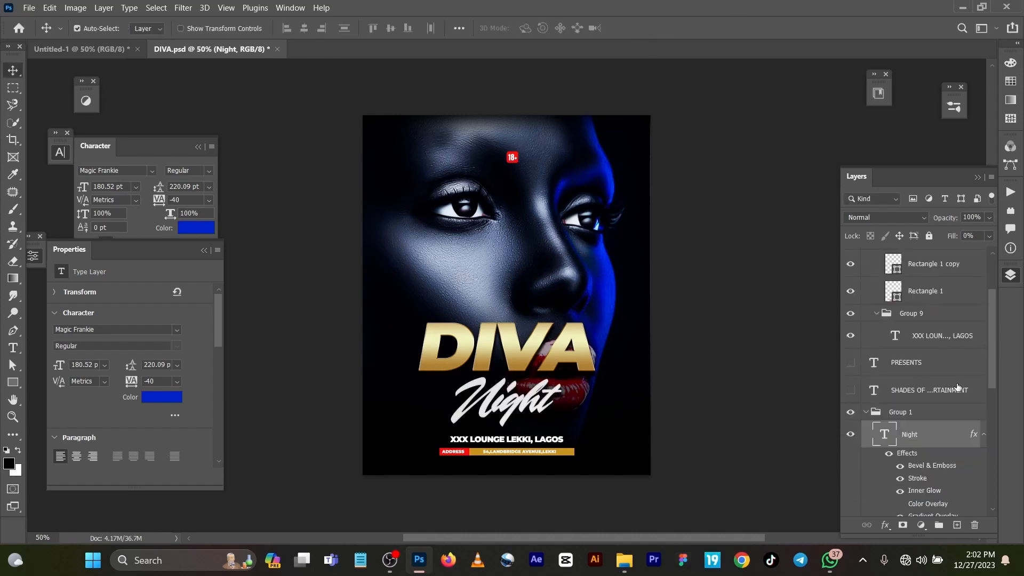
scroll(957, 387, "up", 2)
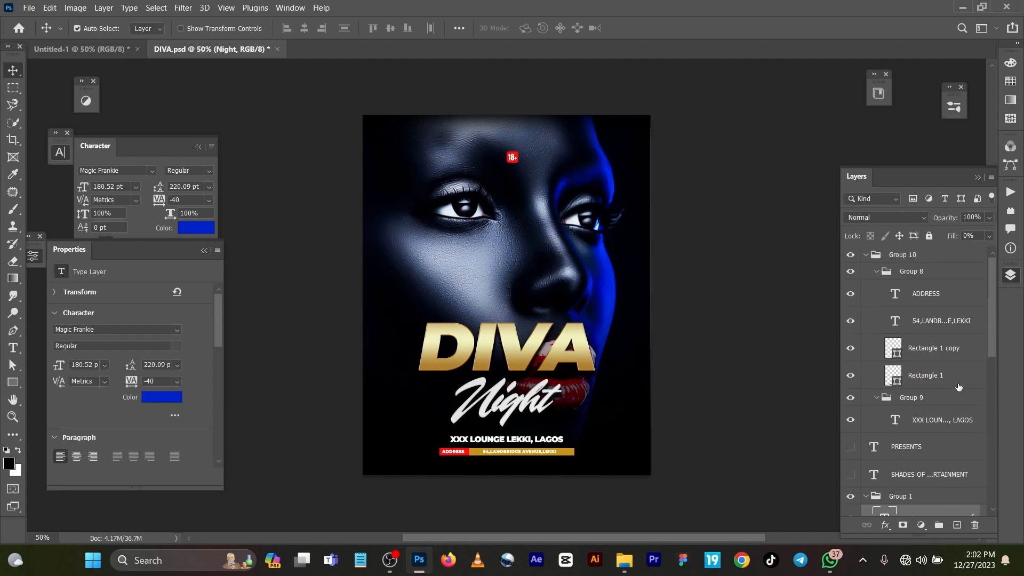
left_click(850, 407)
left_click(851, 380)
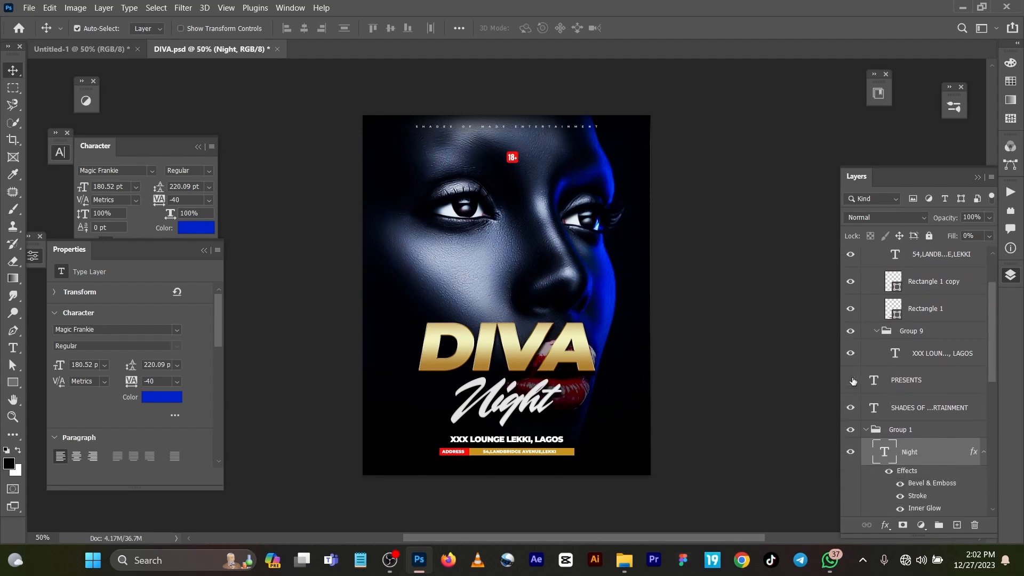
left_click(852, 380)
scroll(916, 391, "down", 2)
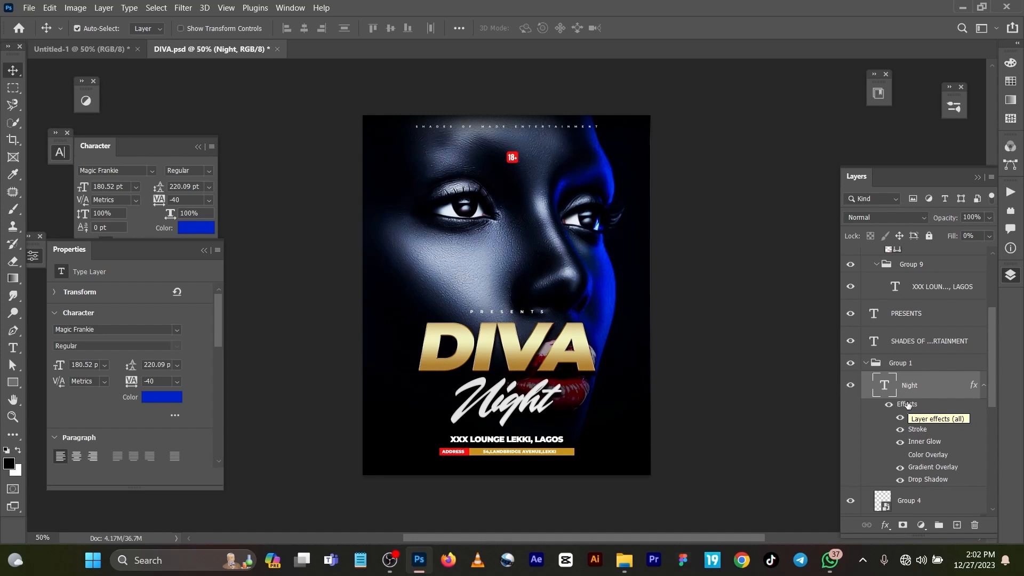
Open and close the Night layer's Layer Style dialog, then inspect the finished flyer up close.
double_click(974, 384)
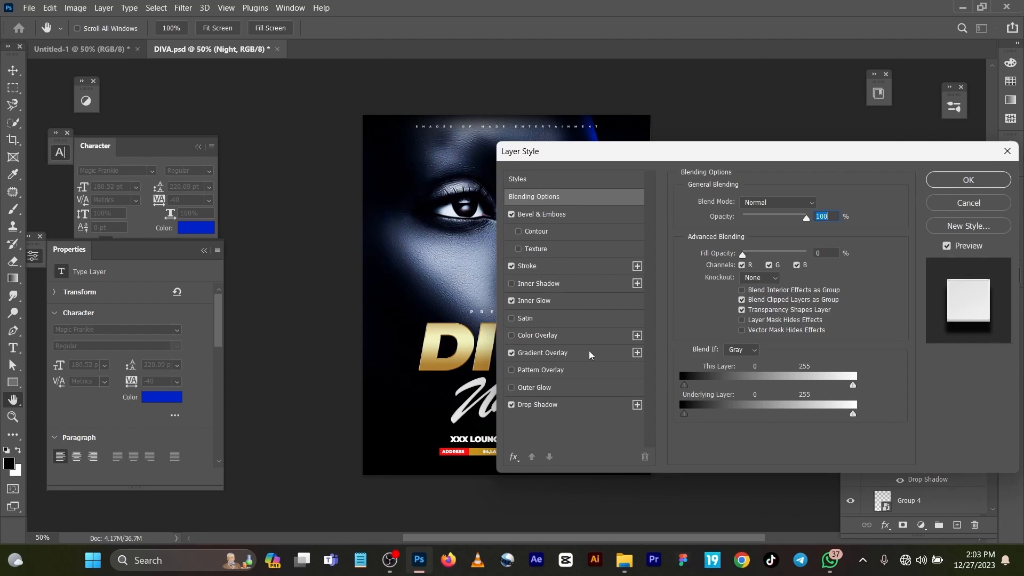
left_click(948, 205)
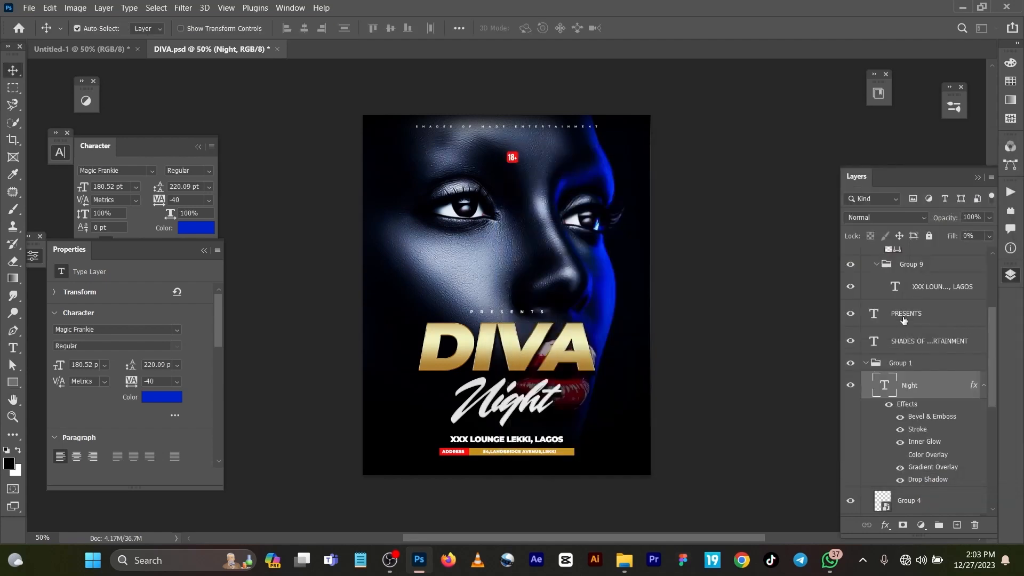
scroll(592, 301, "up", 2)
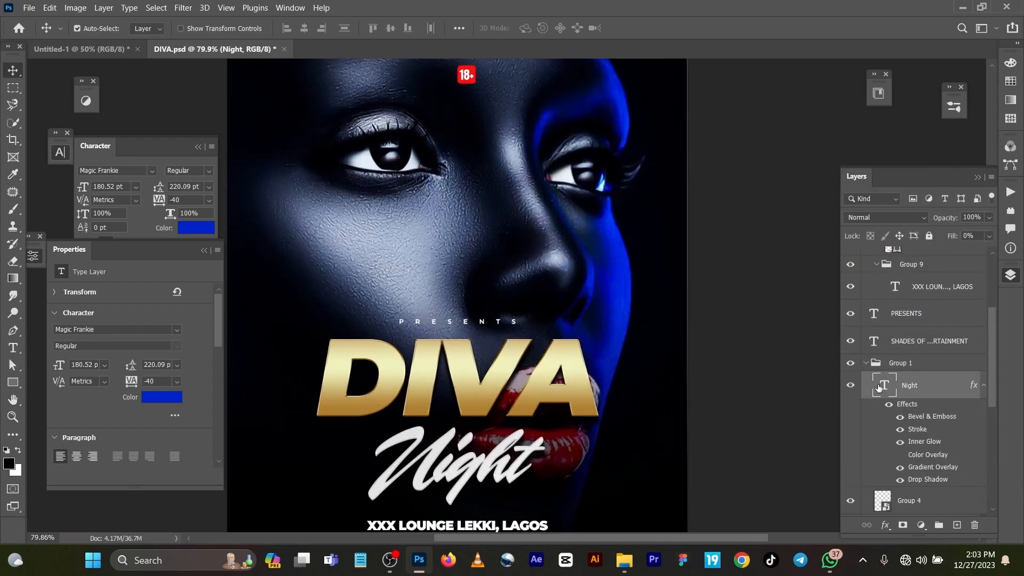
scroll(600, 373, "down", 5)
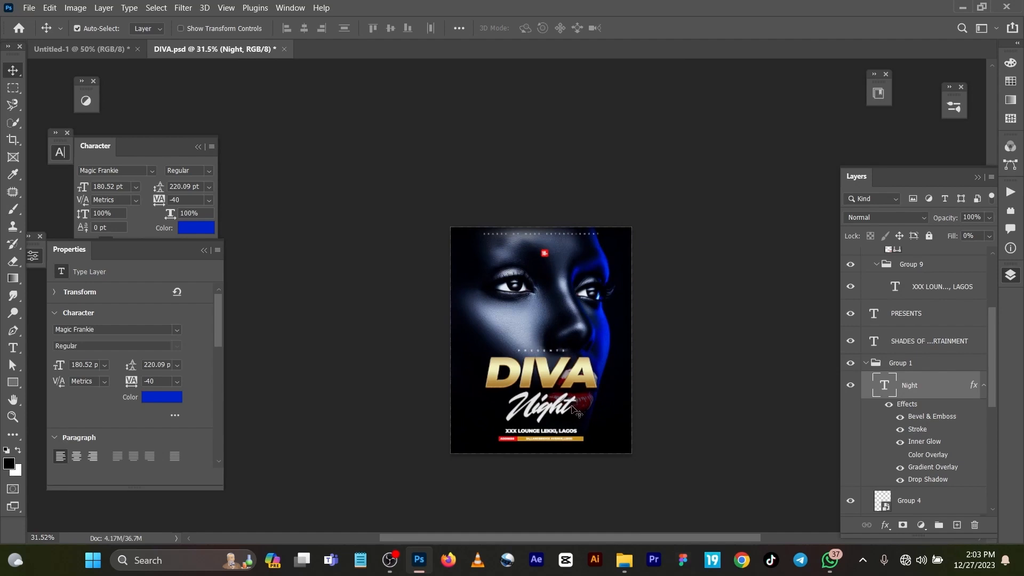